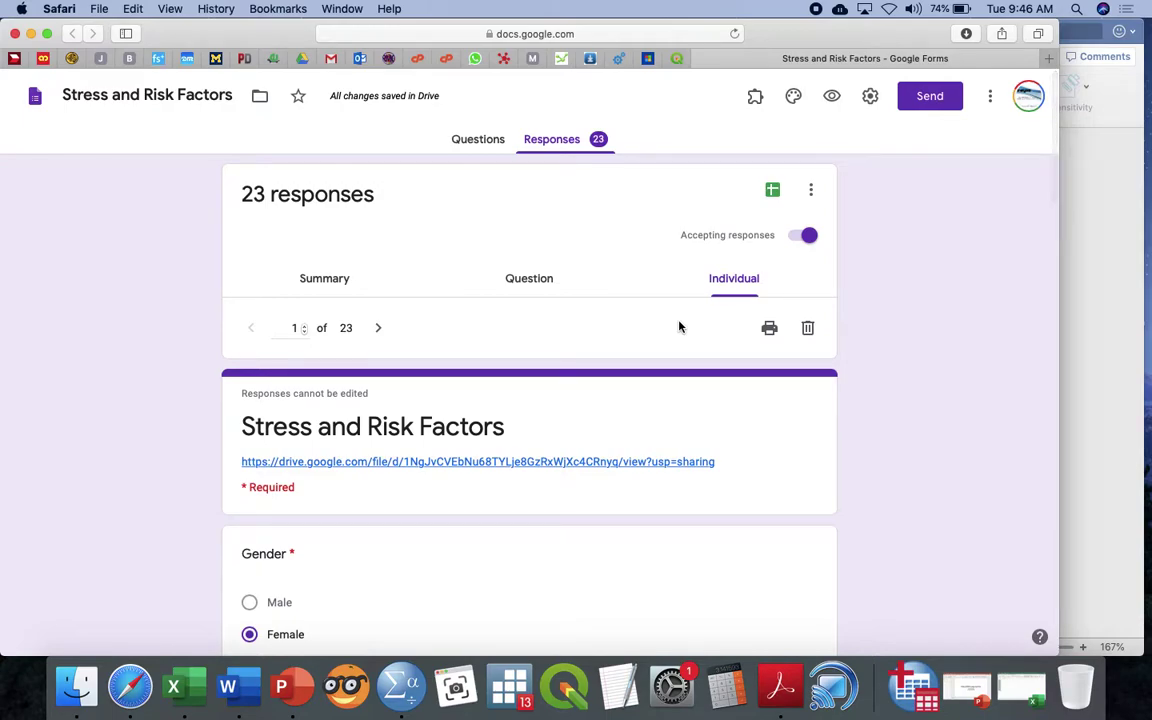
Browse the responses by question and by individual, ending on the 23-response Summary charts
left_click(546, 282)
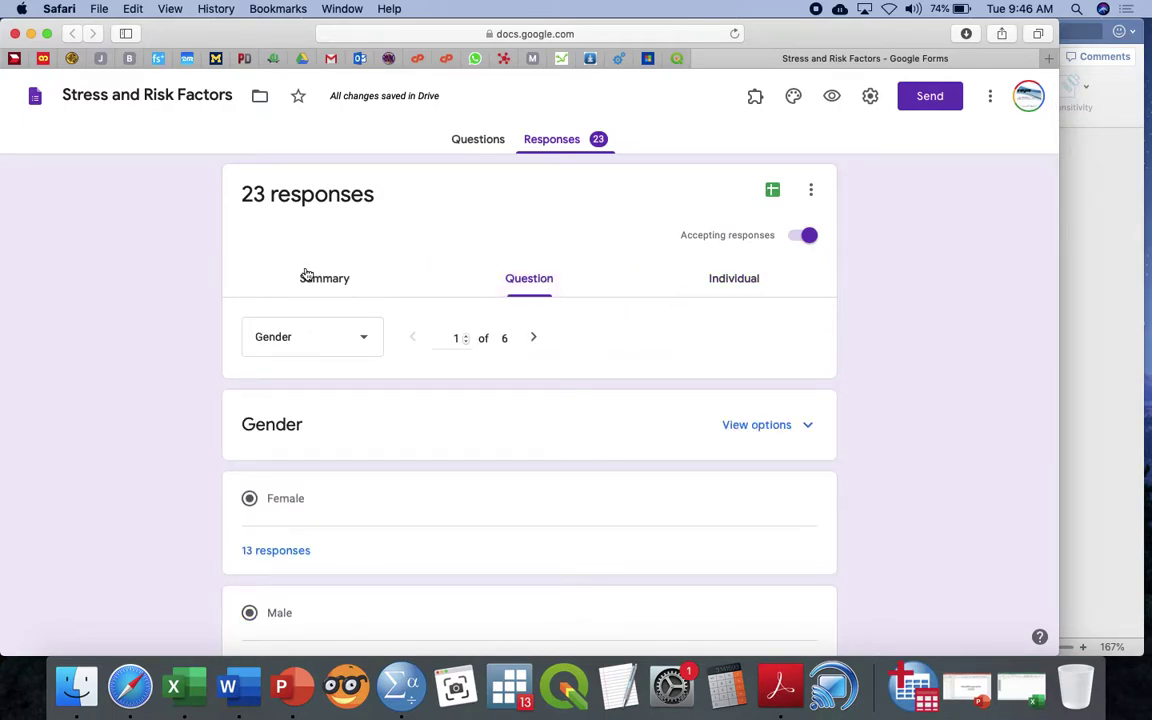
left_click(306, 273)
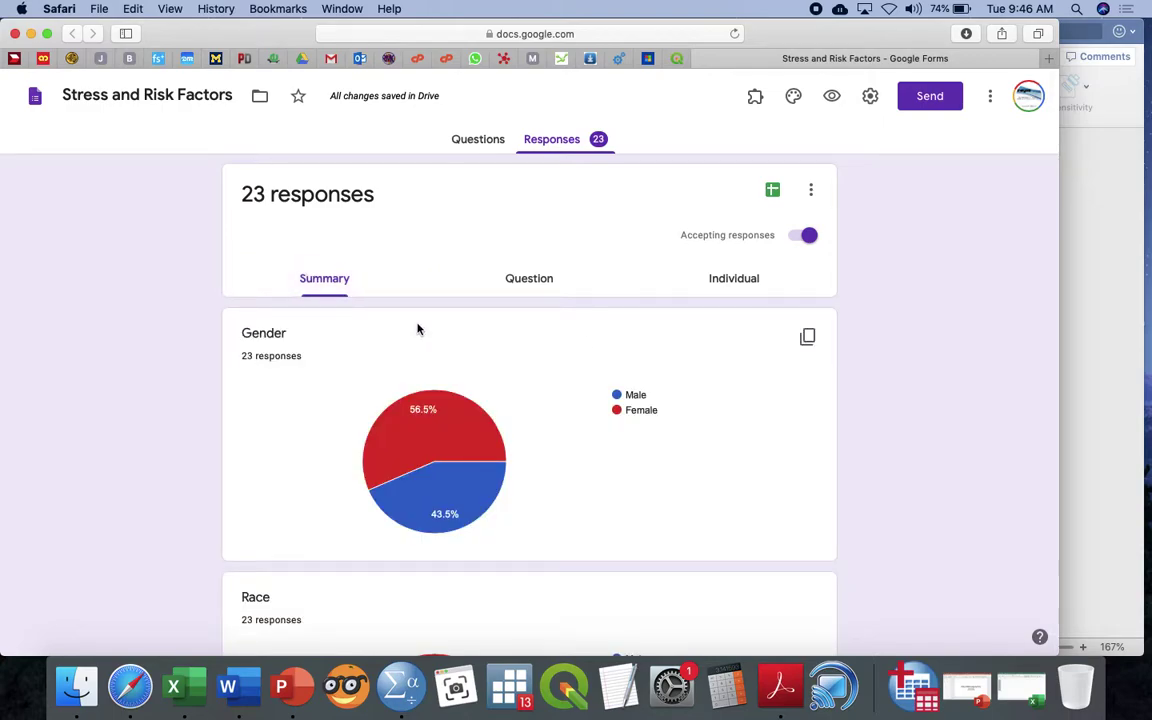
left_click(710, 285)
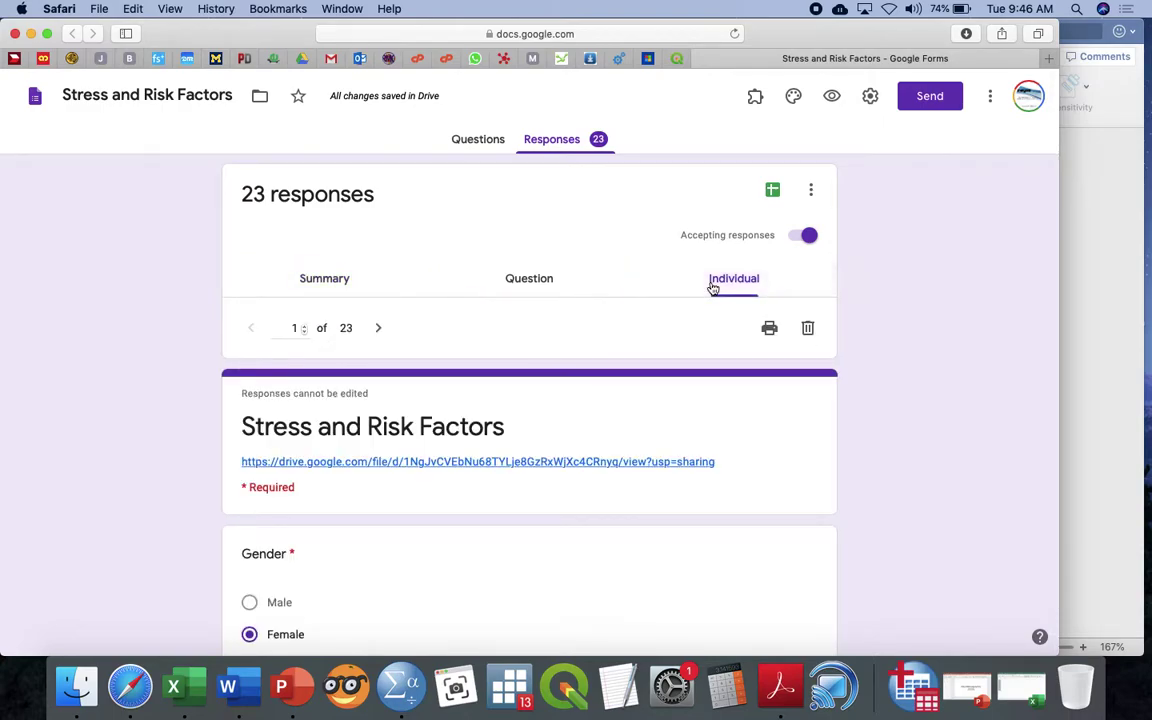
left_click(312, 280)
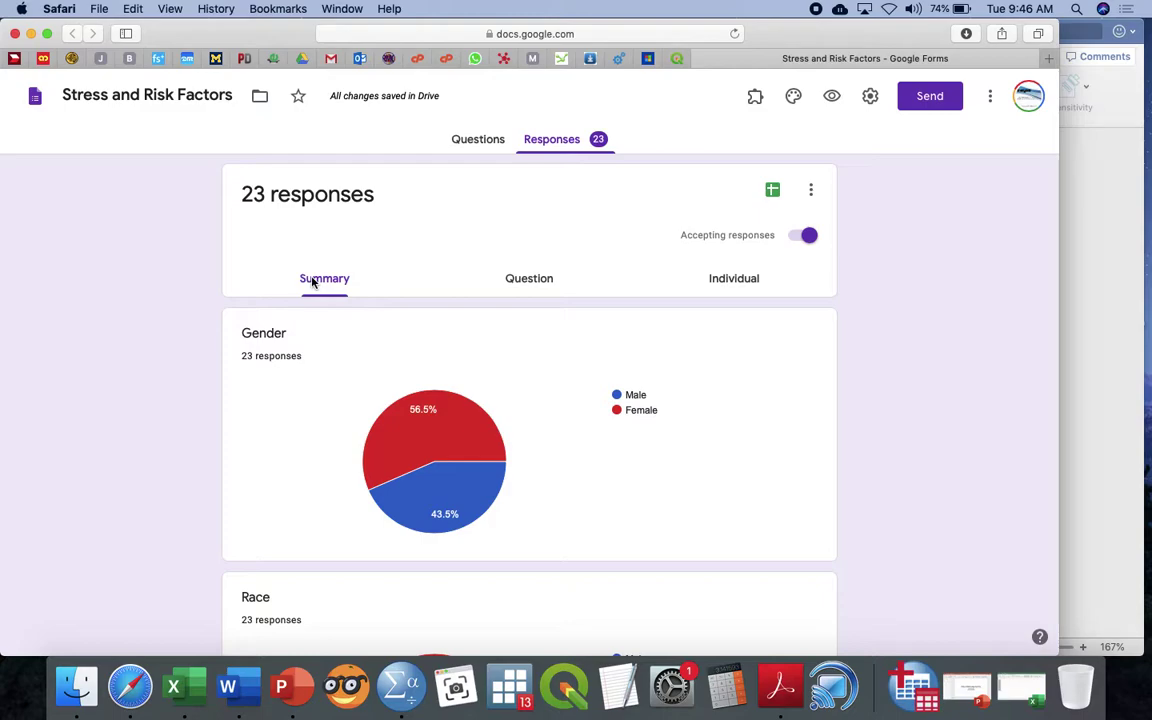
Glance at the response options and the form's questions, then return to the responses summary
left_click(812, 192)
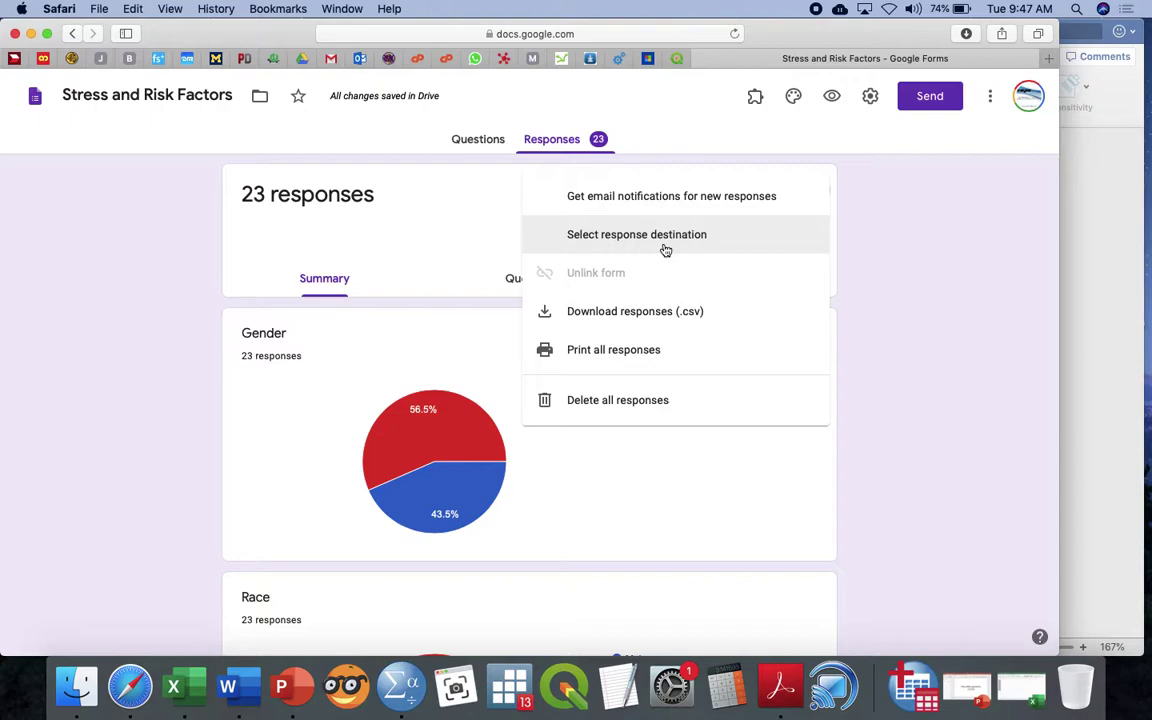
left_click(897, 244)
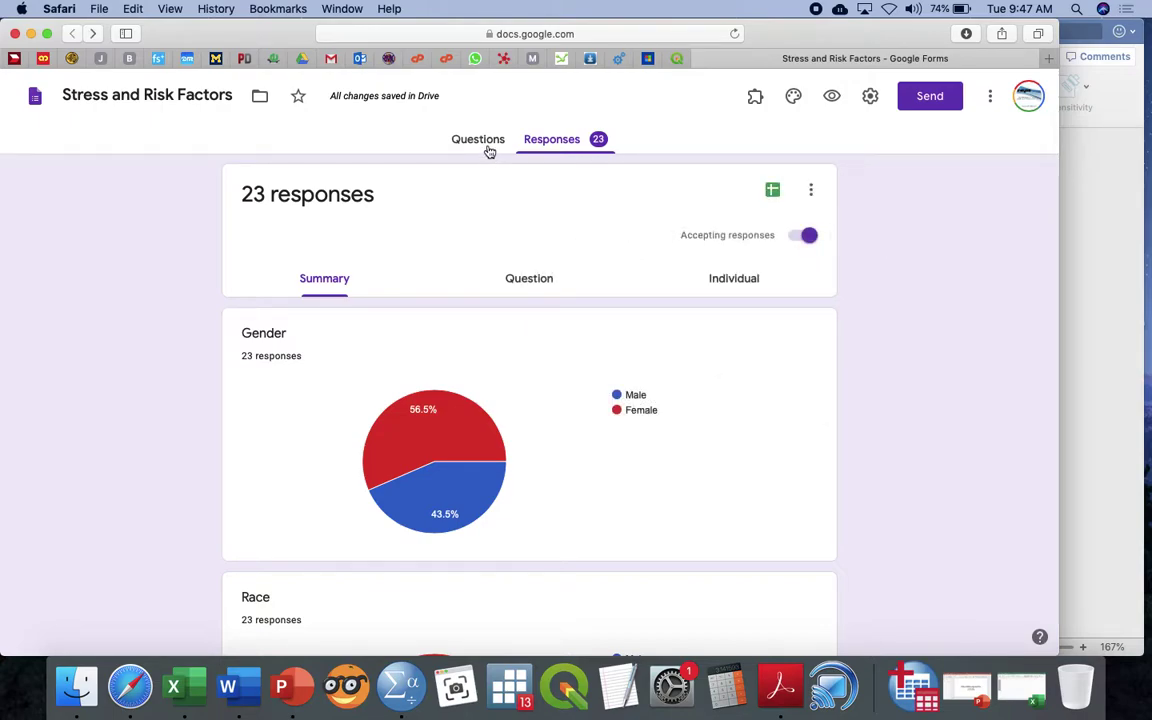
left_click(482, 143)
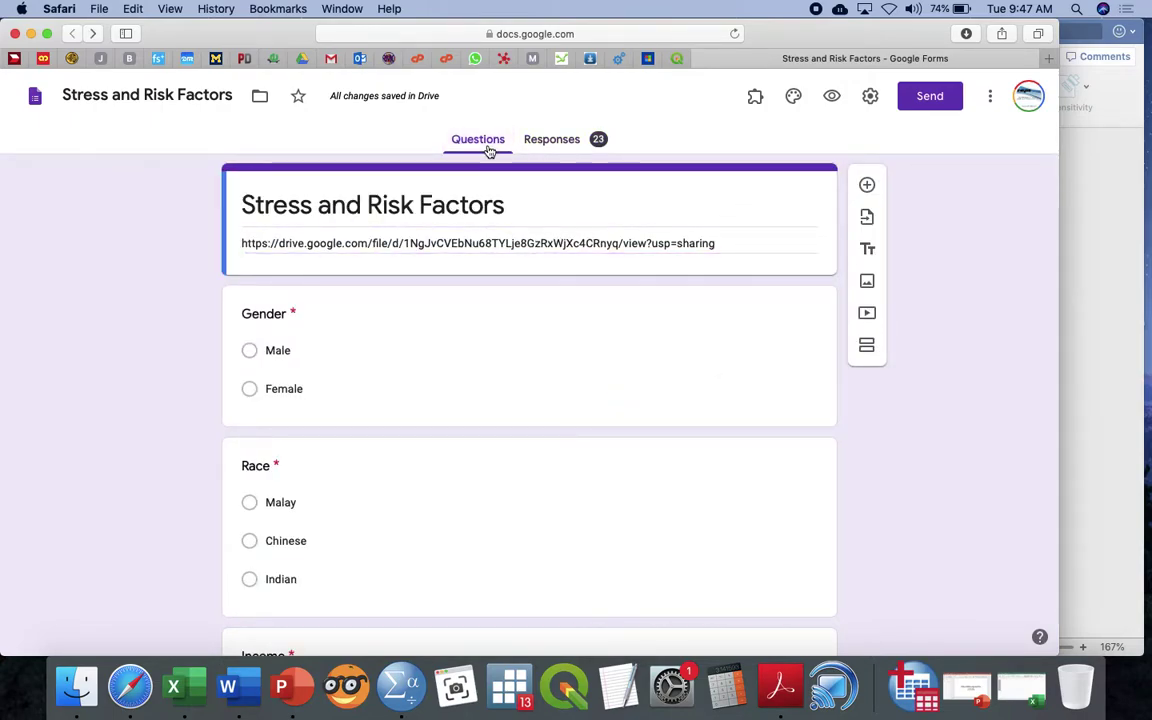
left_click(548, 143)
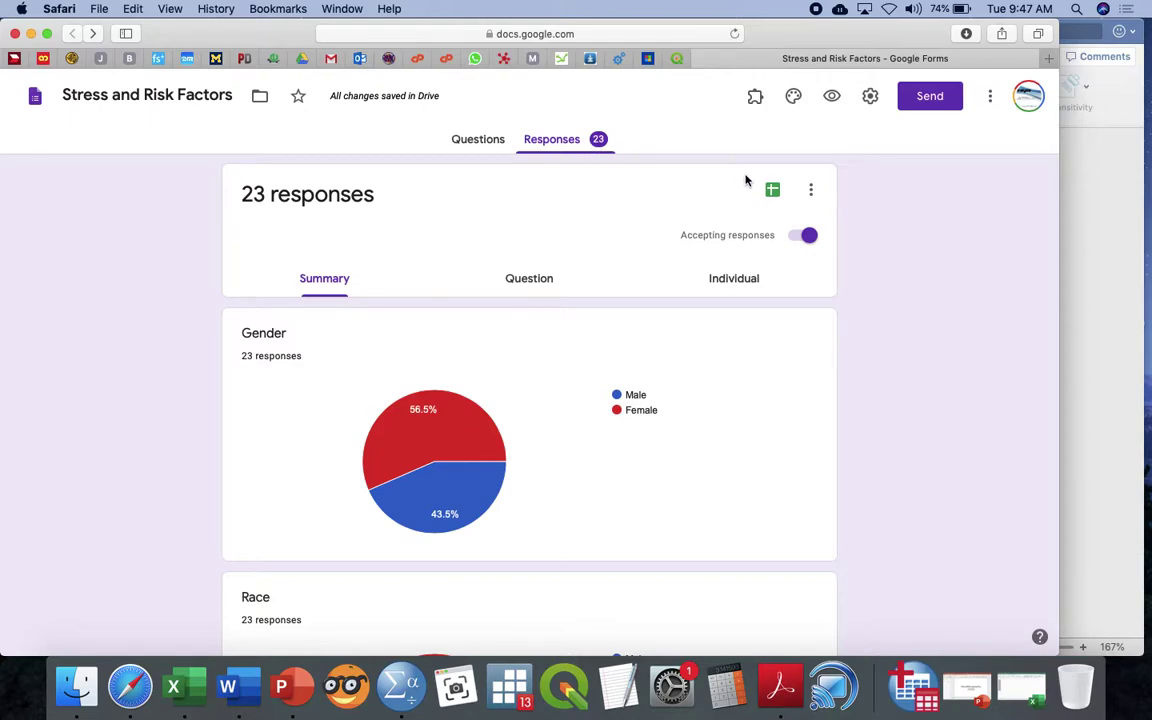
Send responses to a new spreadsheet, Stress and Risk Factors (Responses)
left_click(811, 192)
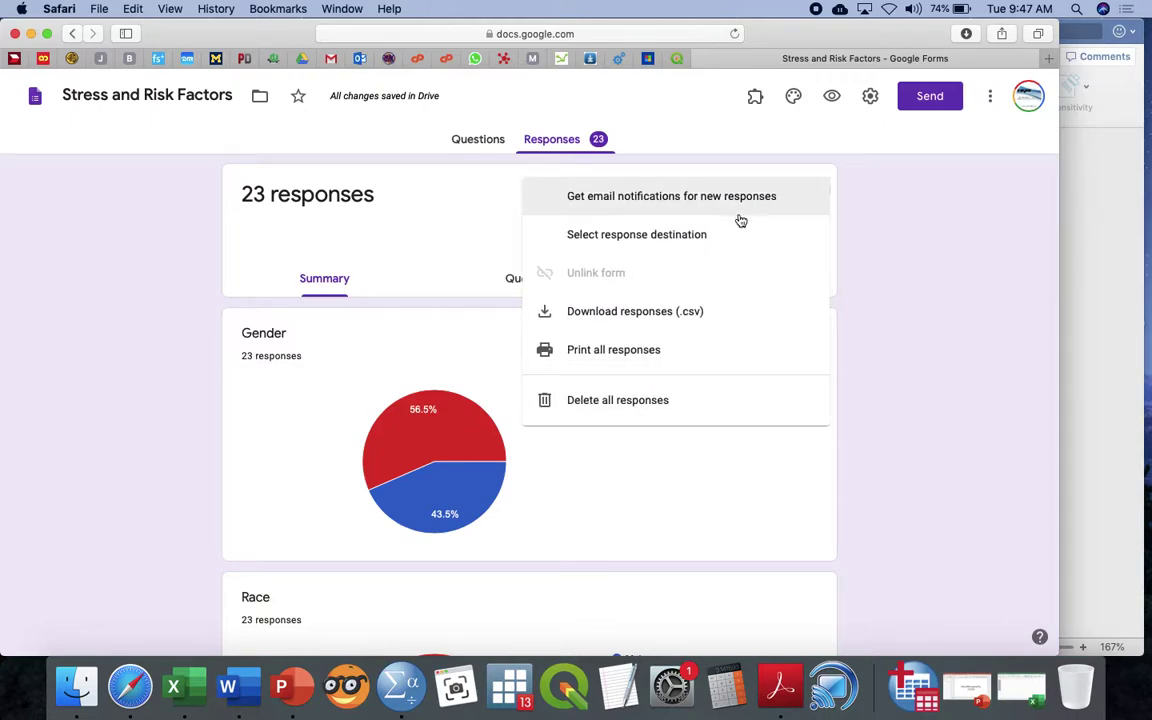
left_click(680, 237)
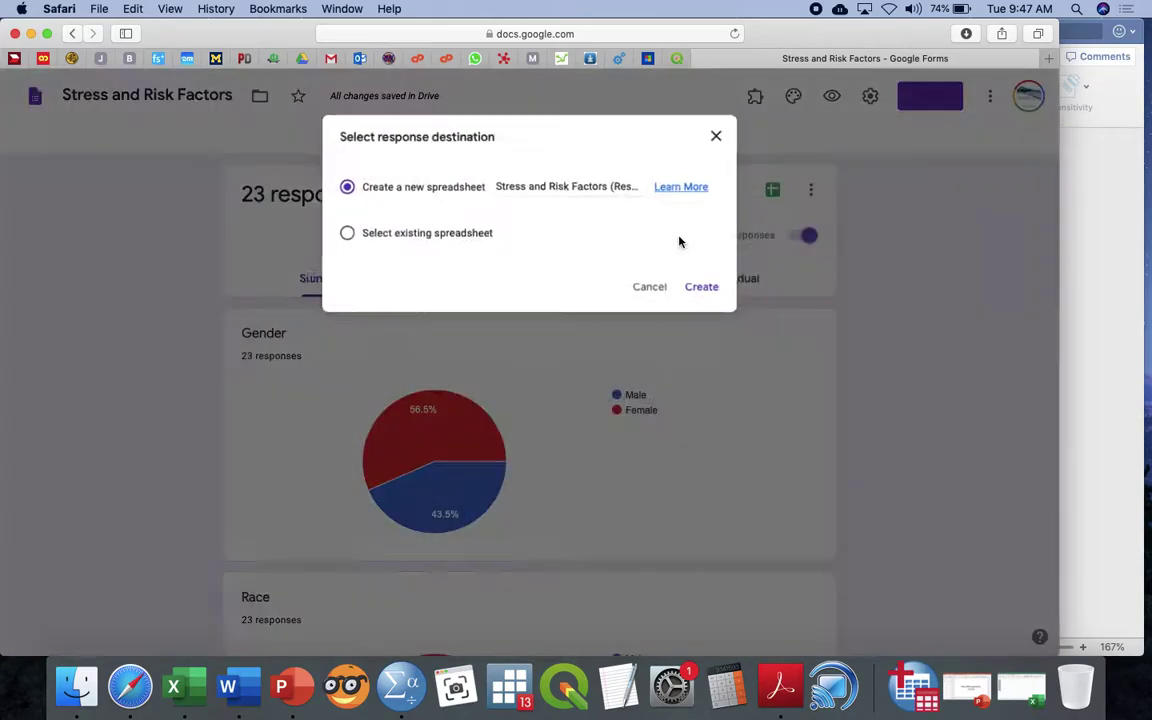
left_click(723, 300)
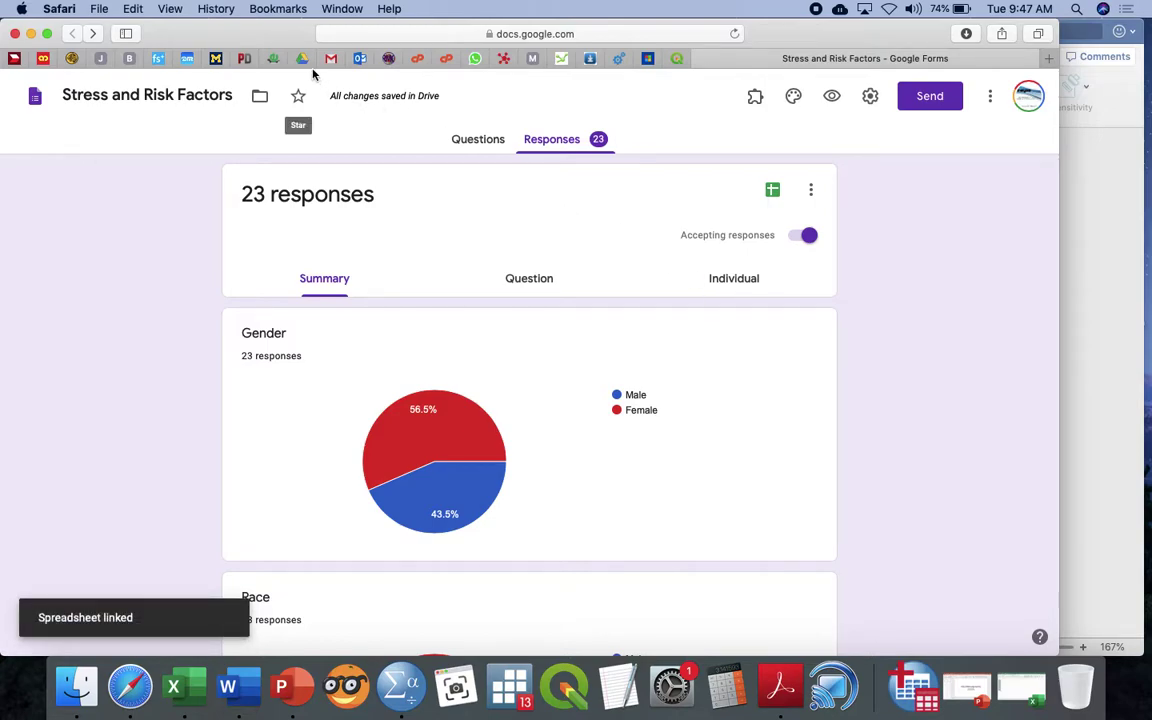
Show the SPSS Drive folder and find the Stress and Risk Factors (Responses) spreadsheet beside the form
left_click(273, 58)
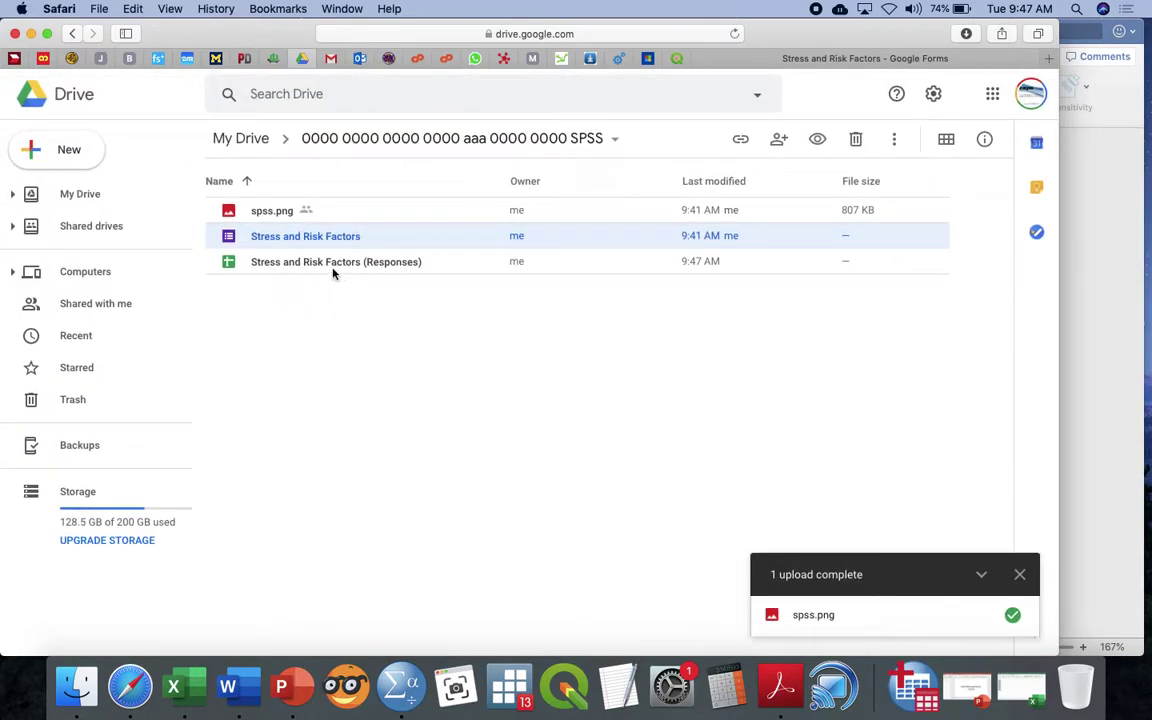
left_click(333, 271)
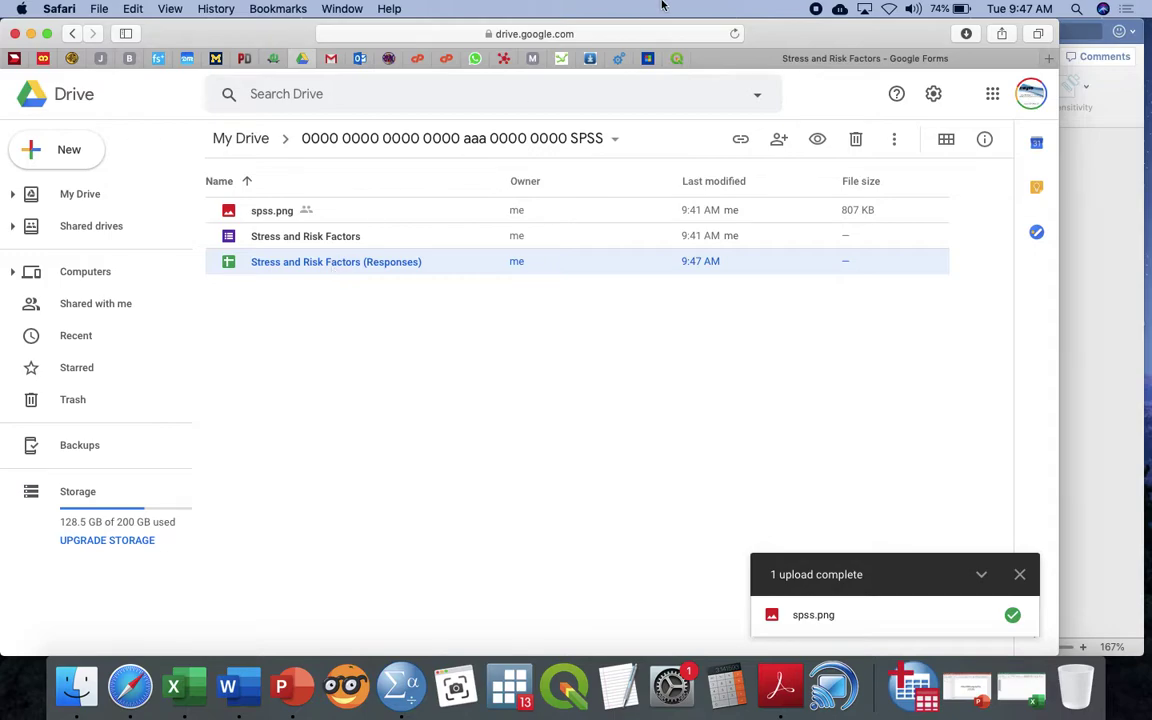
left_click(772, 58)
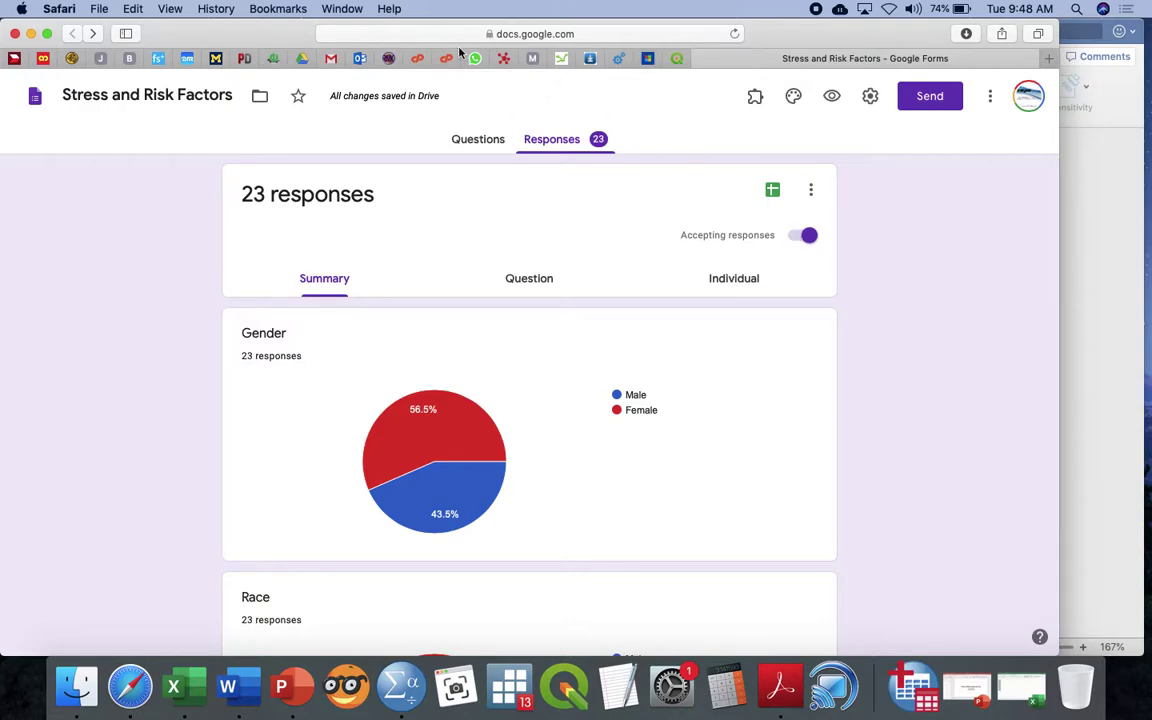
left_click(309, 62)
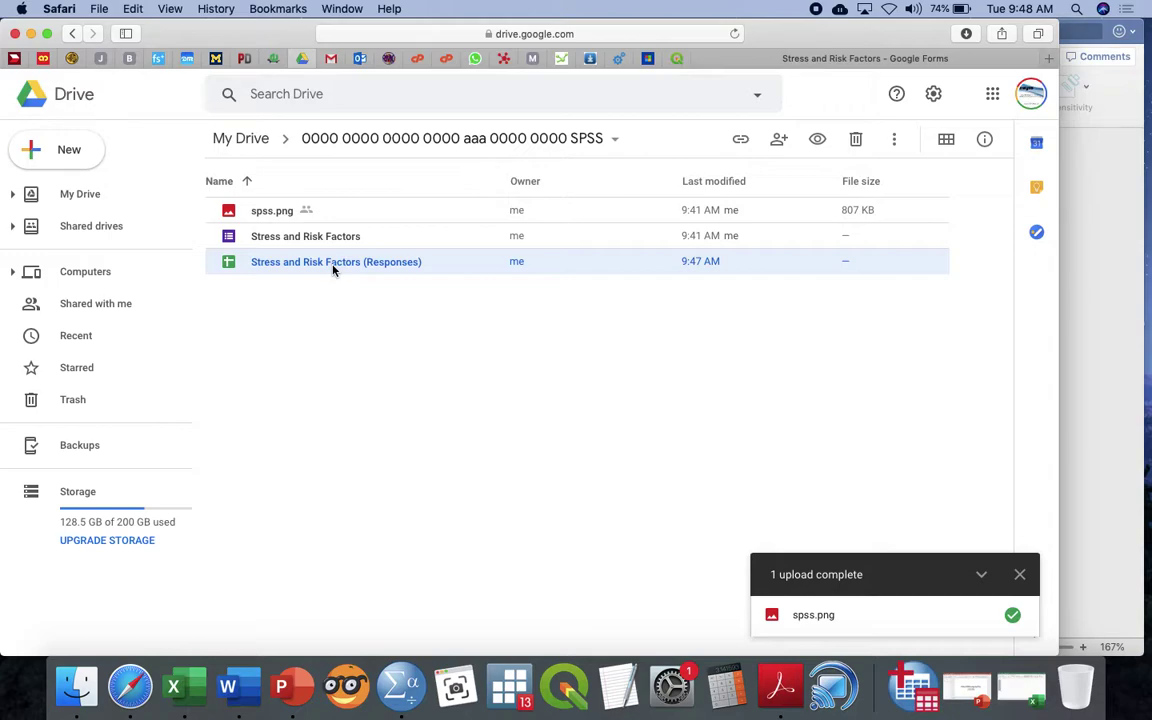
Open the Stress and Risk Factors (Responses) sheet in Google Sheets and scroll through its data
double_click(333, 262)
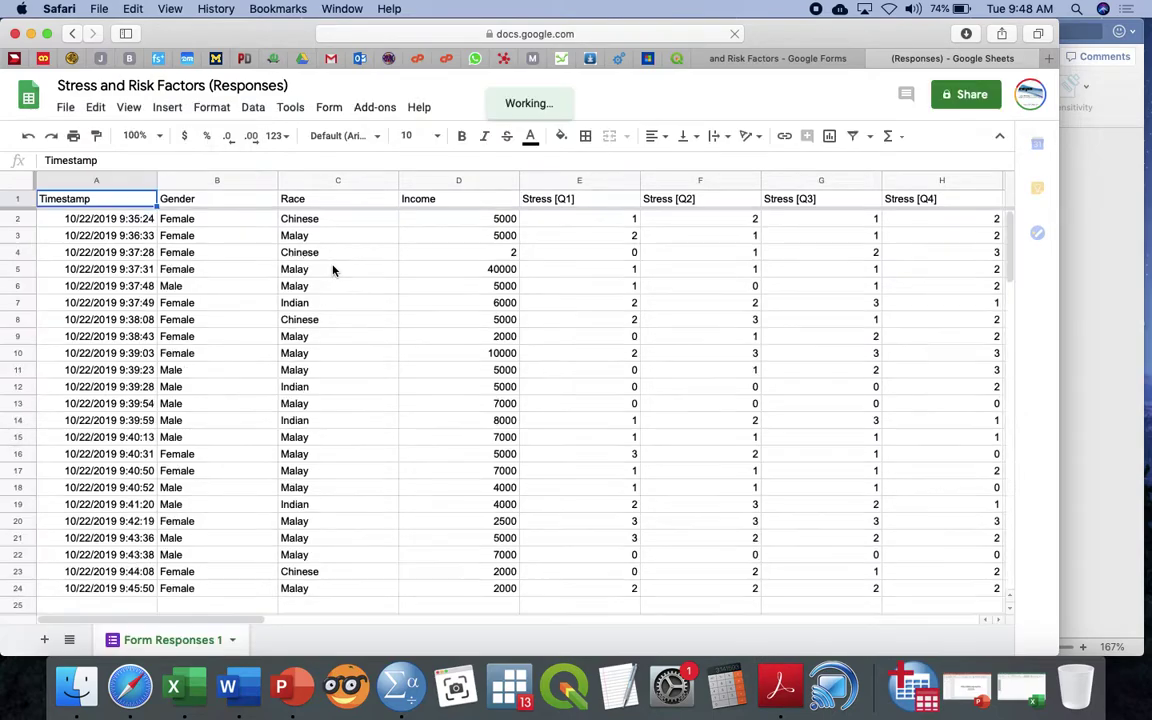
scroll(333, 269, "right", 10)
scroll(333, 269, "left", 10)
scroll(333, 269, "down", 2)
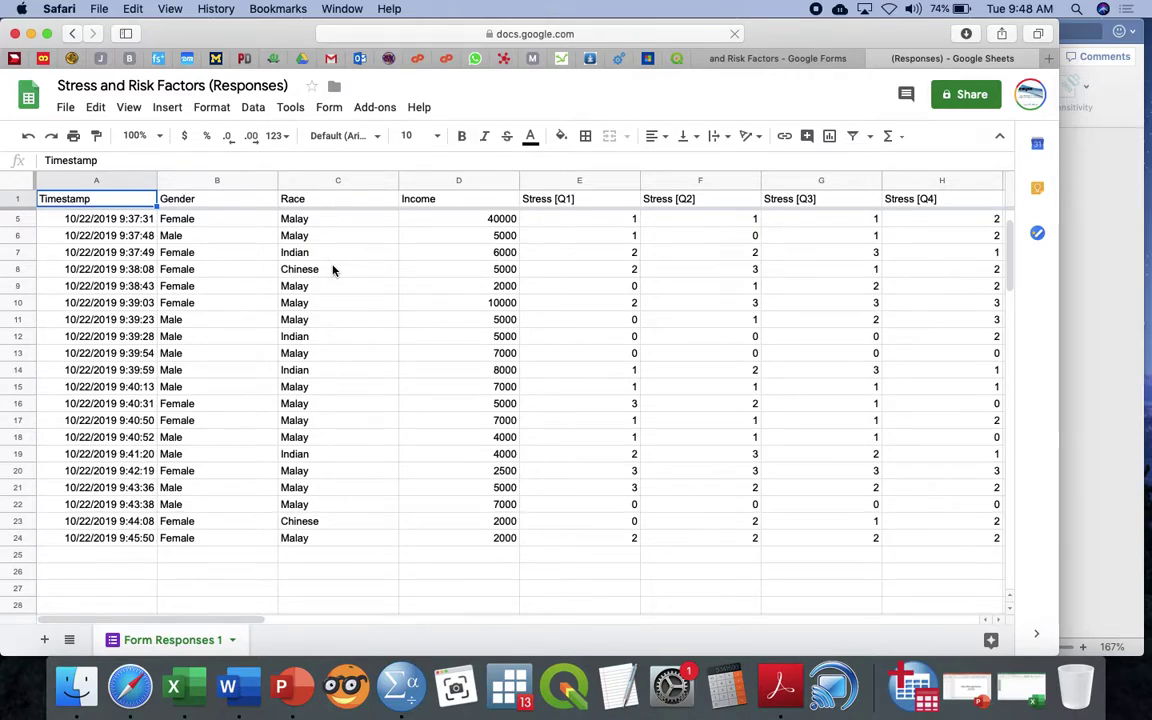
scroll(333, 269, "up", 2)
scroll(333, 269, "right", 3)
scroll(333, 269, "left", 3)
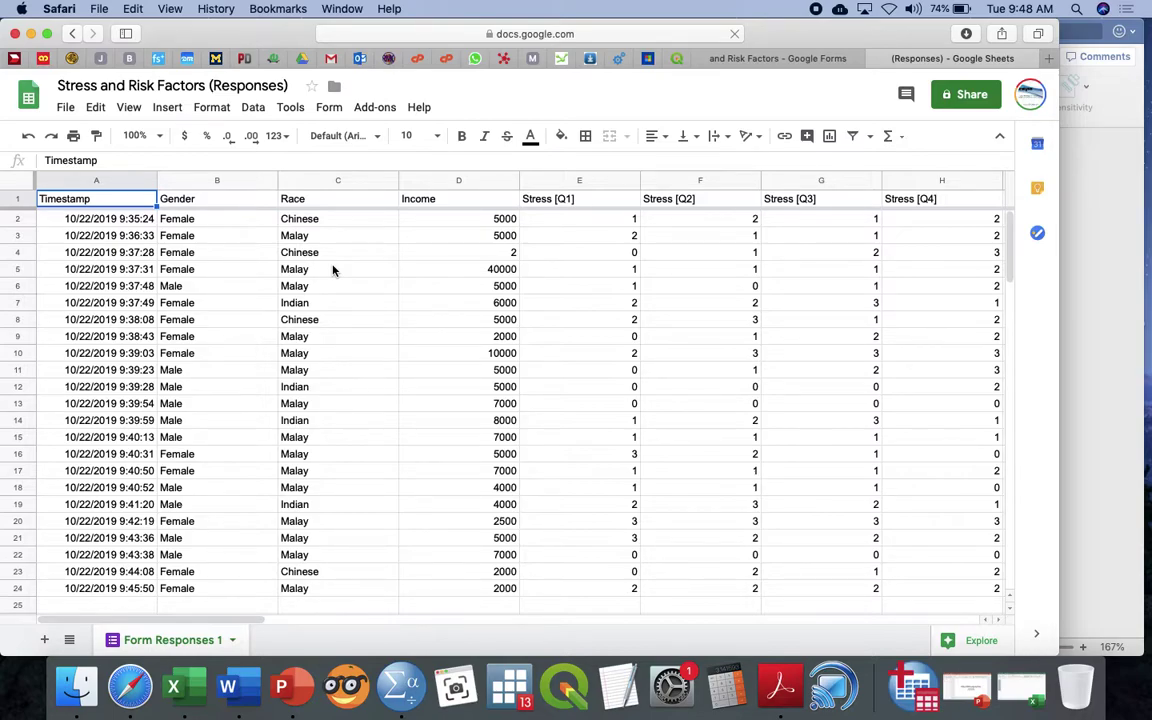
Look at File > Download, then return to the form's summary, now showing 24 responses
left_click(66, 107)
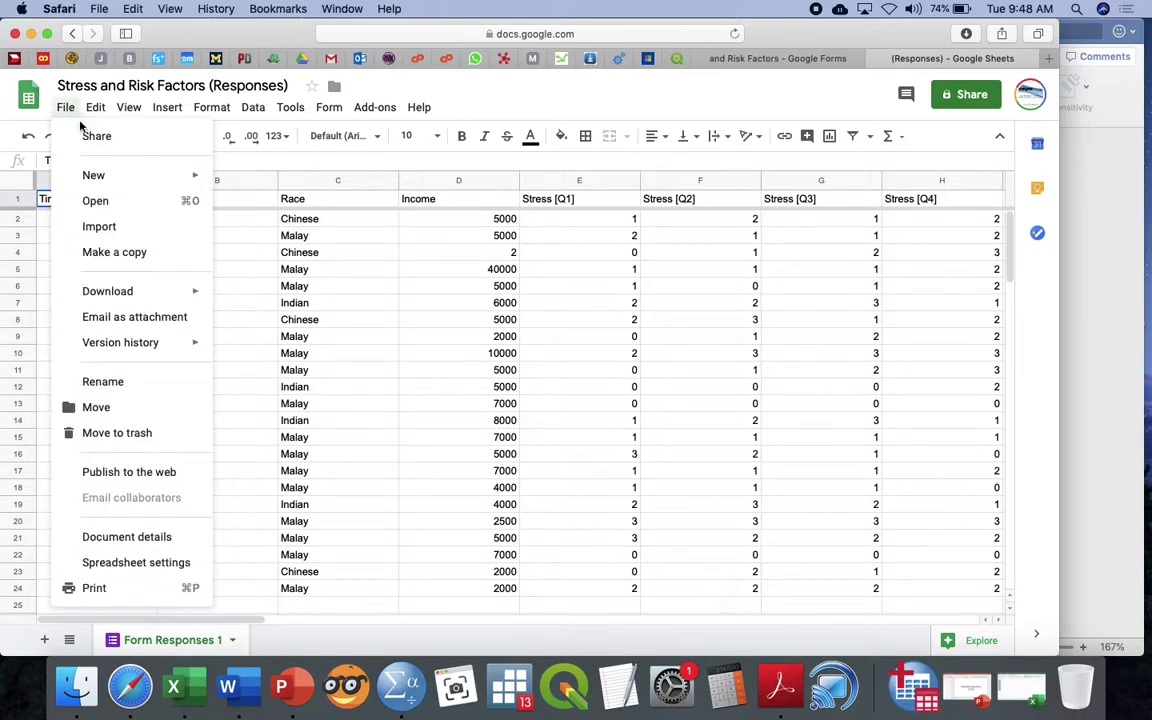
mouse_move(185, 297)
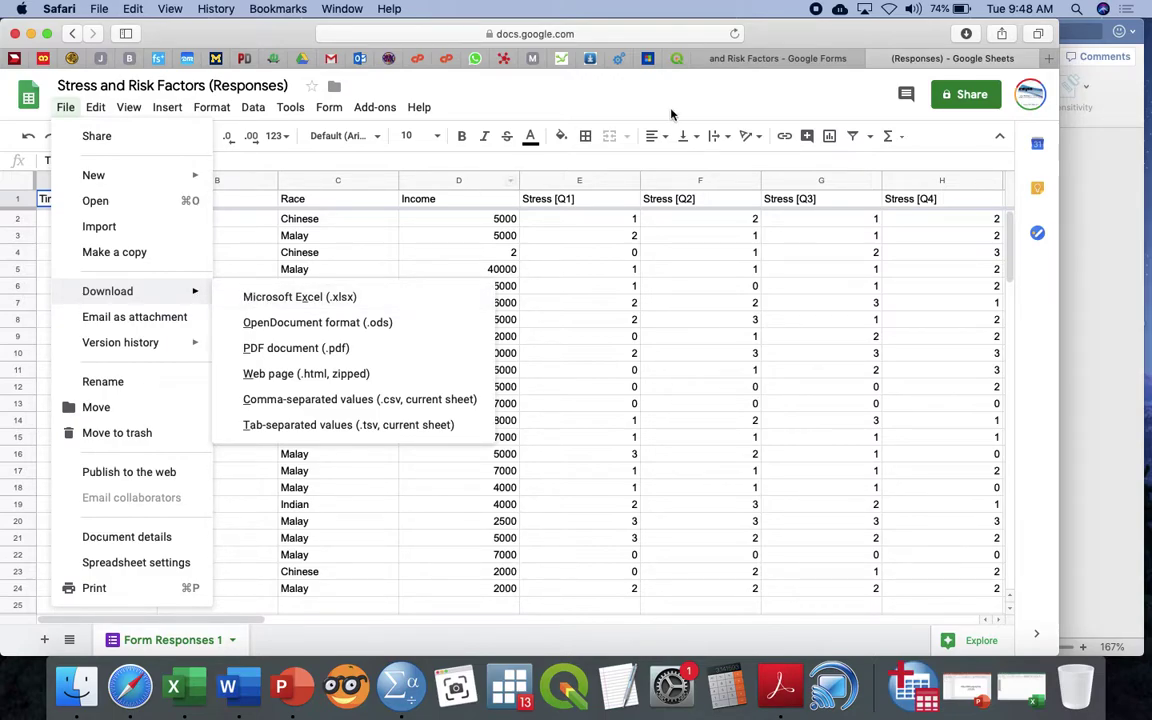
left_click(793, 64)
left_click(571, 141)
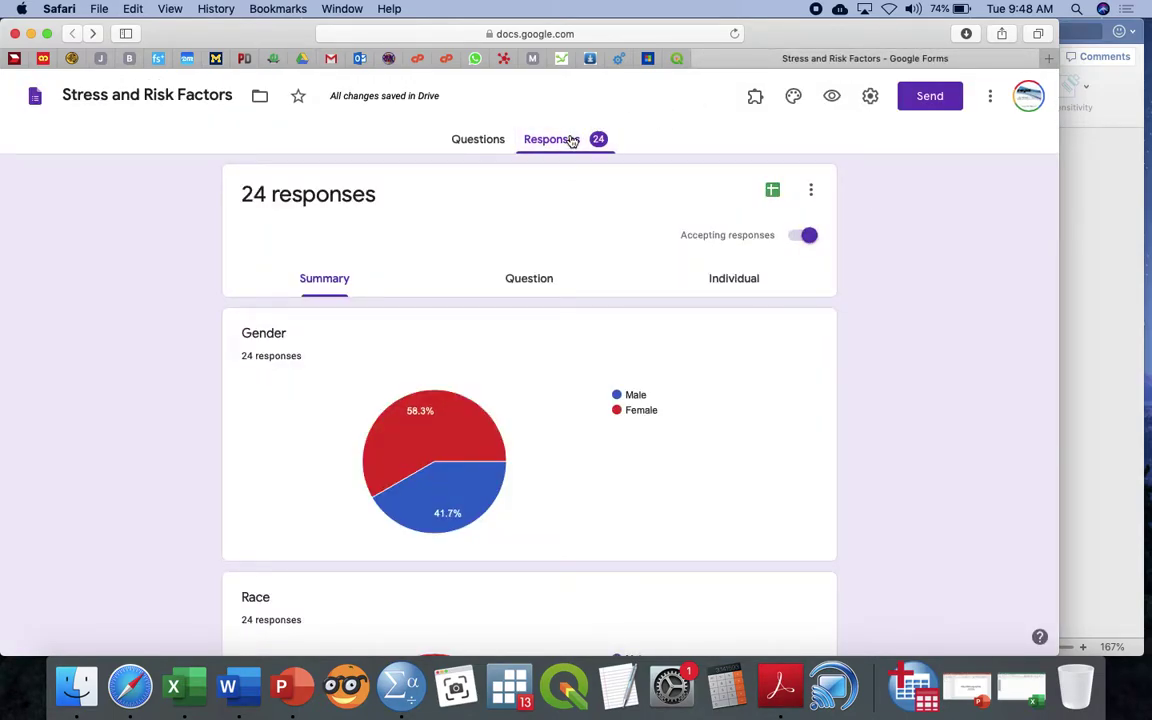
Check the response destination without changing it, then return to the SPSS Drive folder
left_click(812, 192)
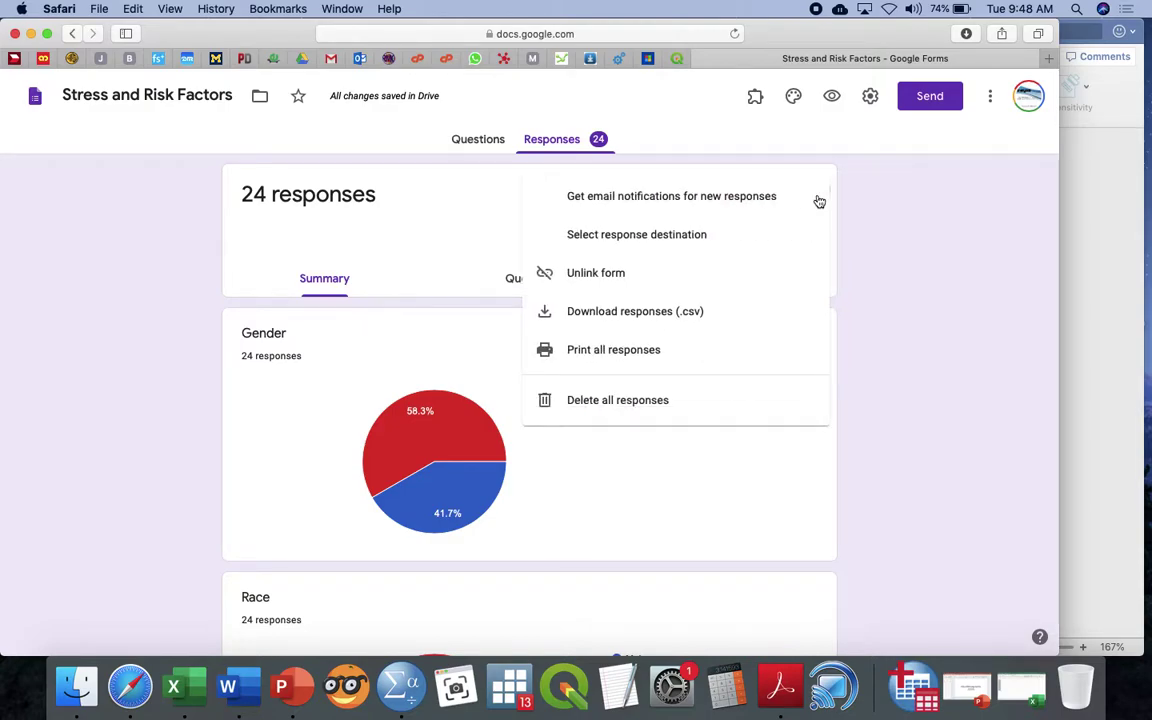
left_click(733, 240)
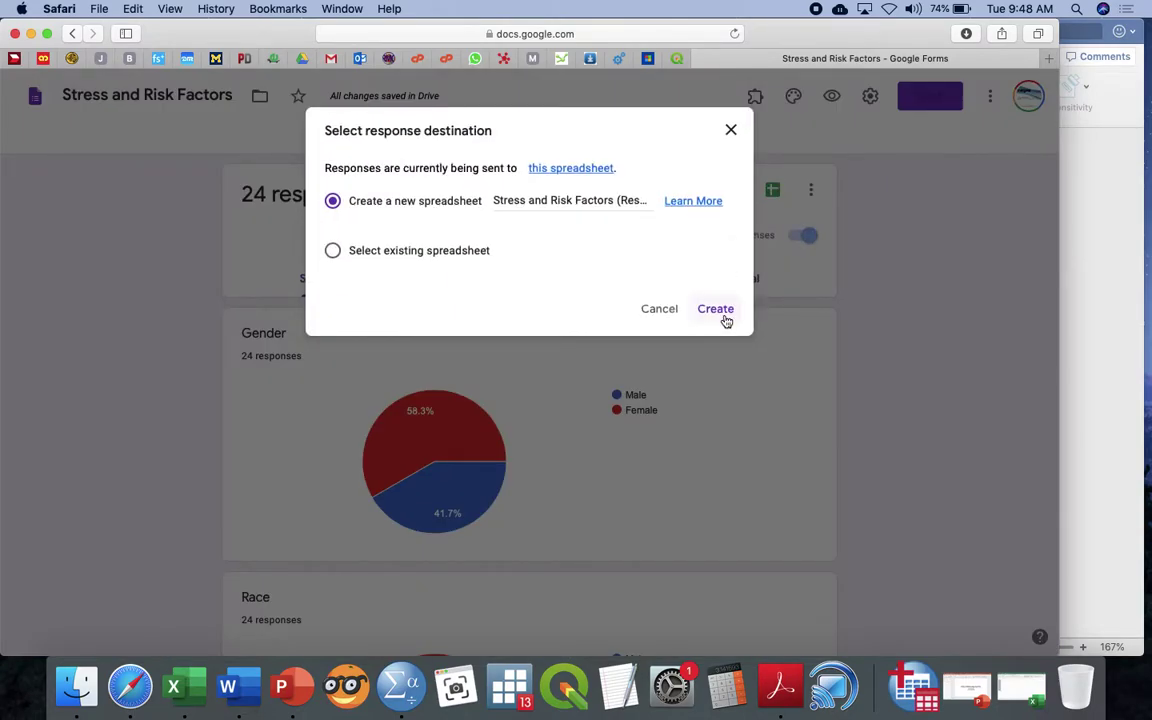
left_click(662, 310)
left_click(303, 59)
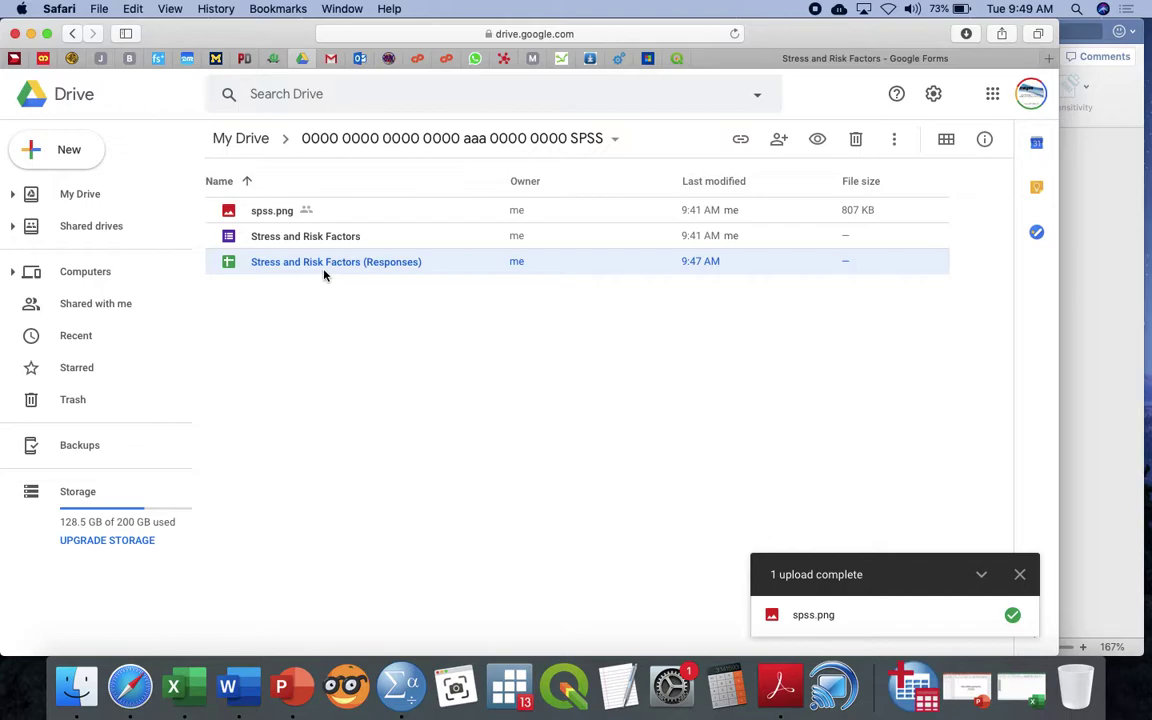
Download the Stress and Risk Factors (Responses) sheet as .xlsx and open it in Excel
double_click(323, 274)
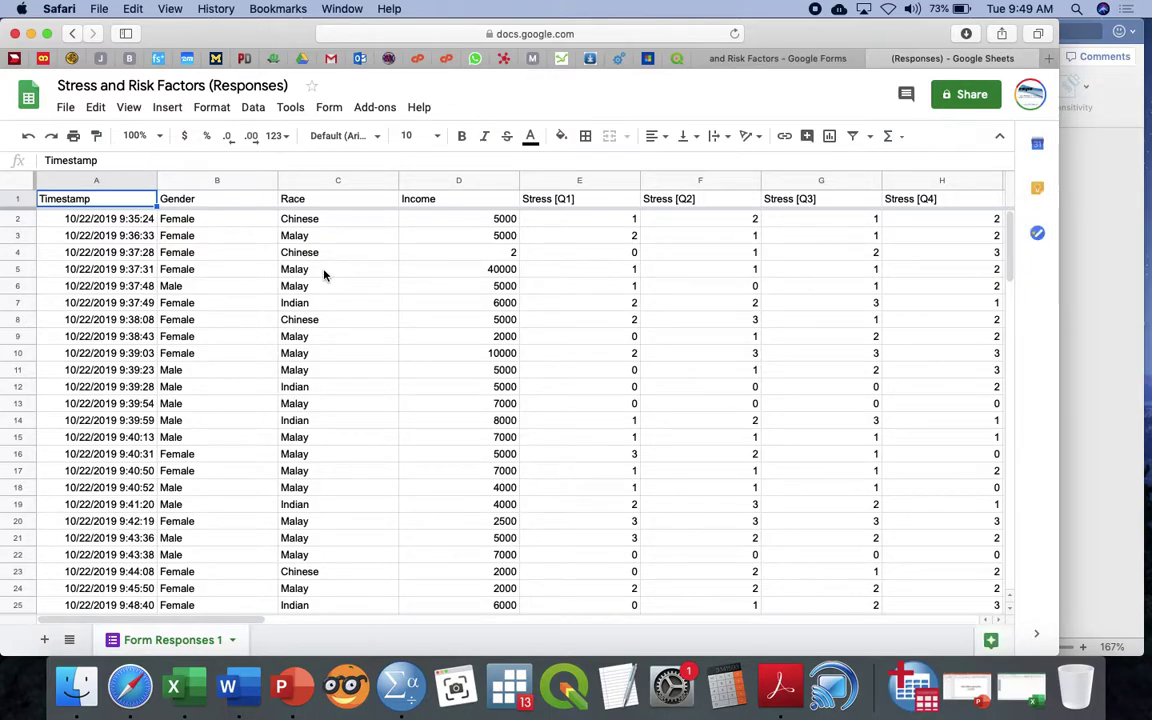
left_click(66, 108)
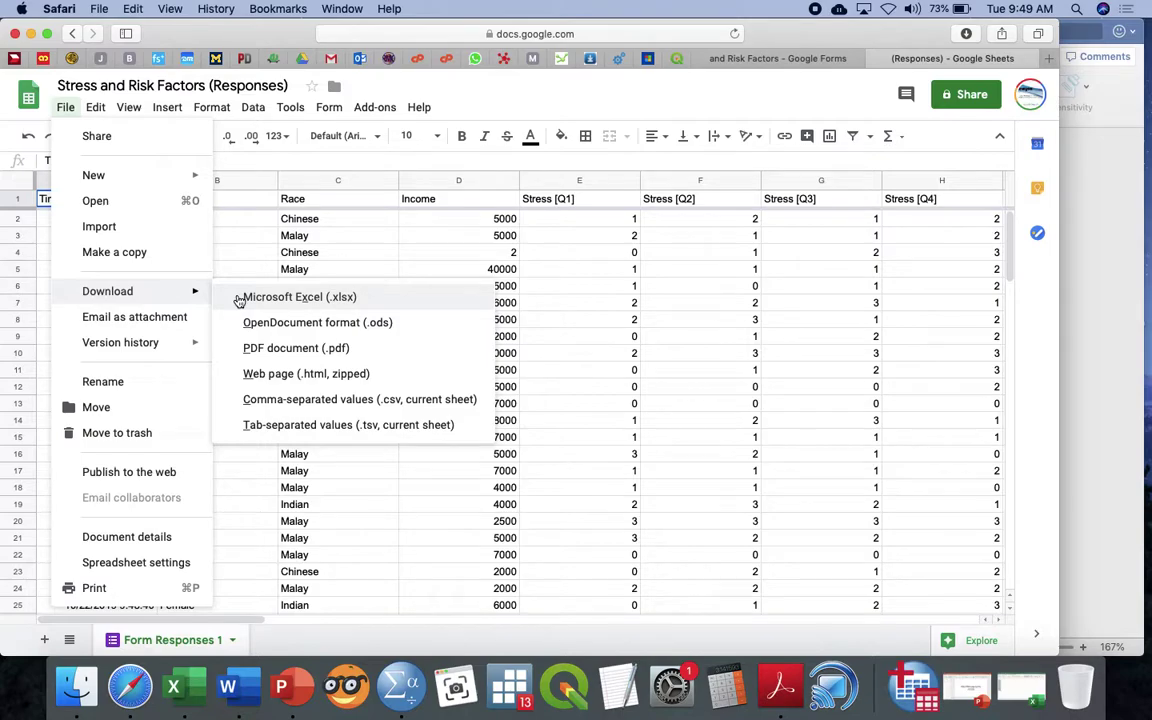
left_click(240, 298)
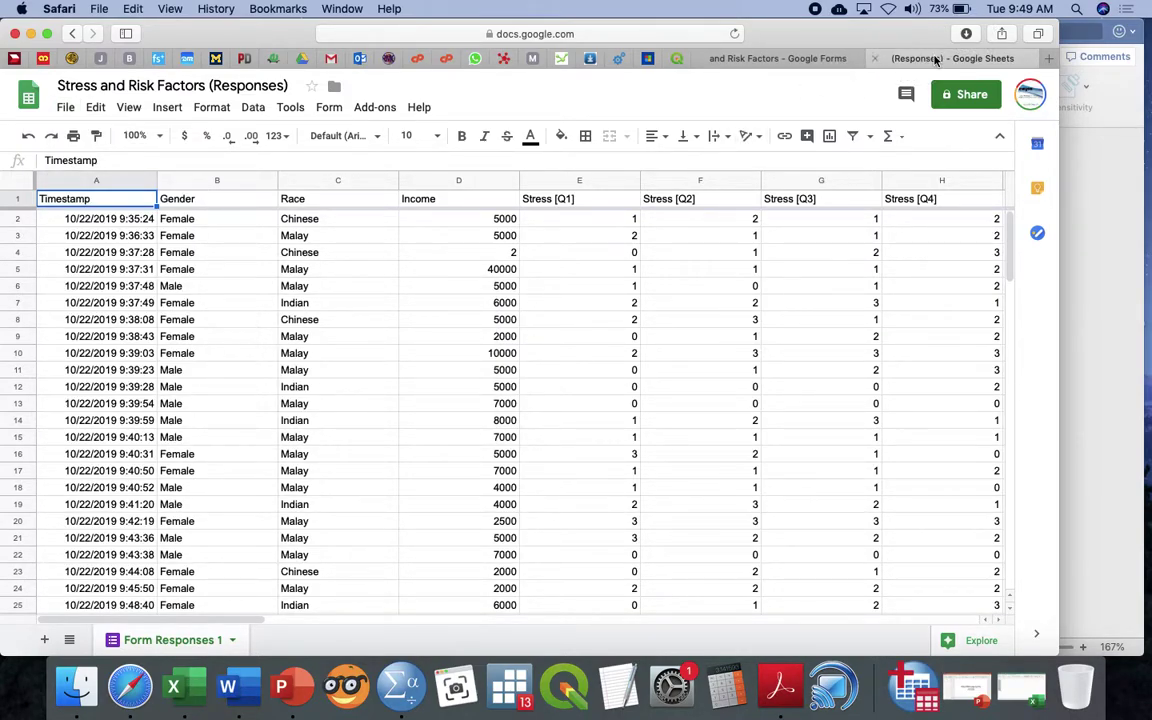
left_click(967, 35)
double_click(921, 107)
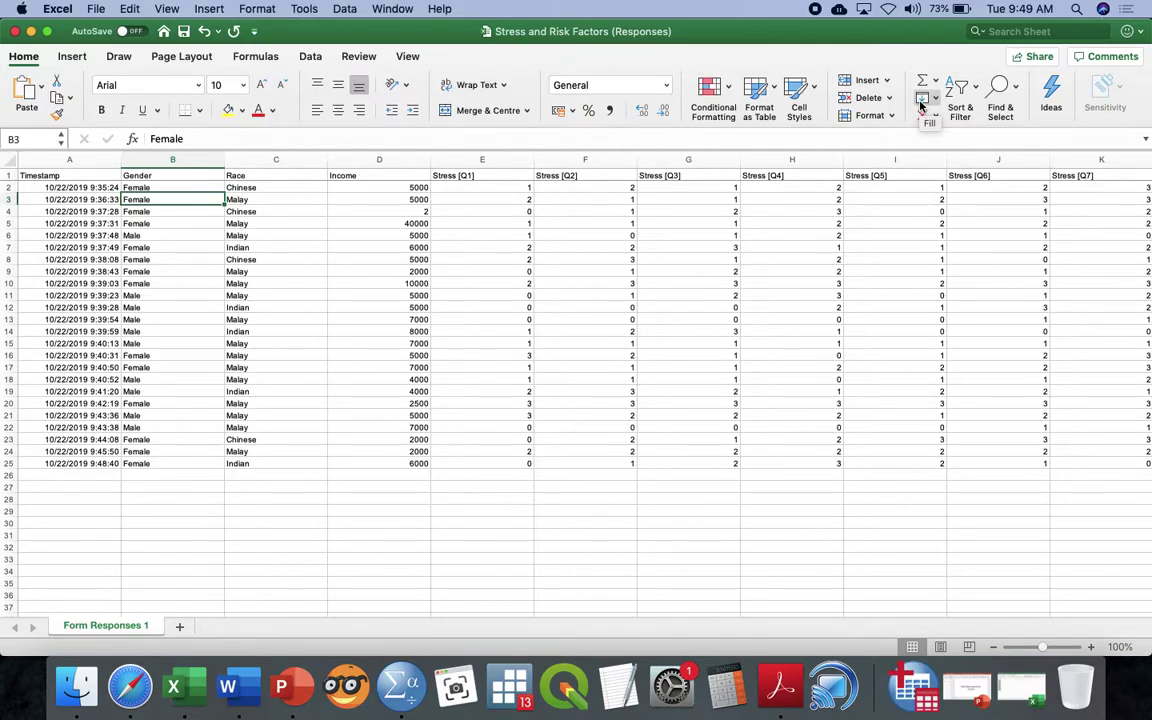
Minimize the Excel workbook and return to the SPSS folder in Google Drive in Safari
left_click(14, 31)
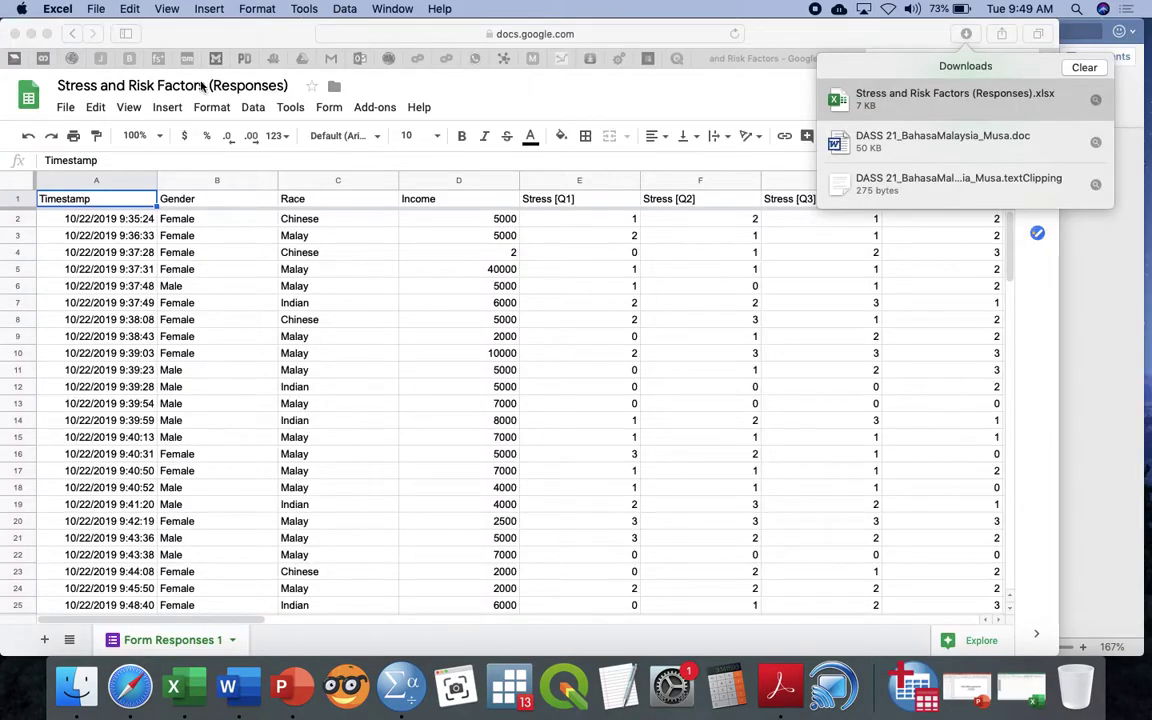
left_click(172, 35)
left_click(300, 59)
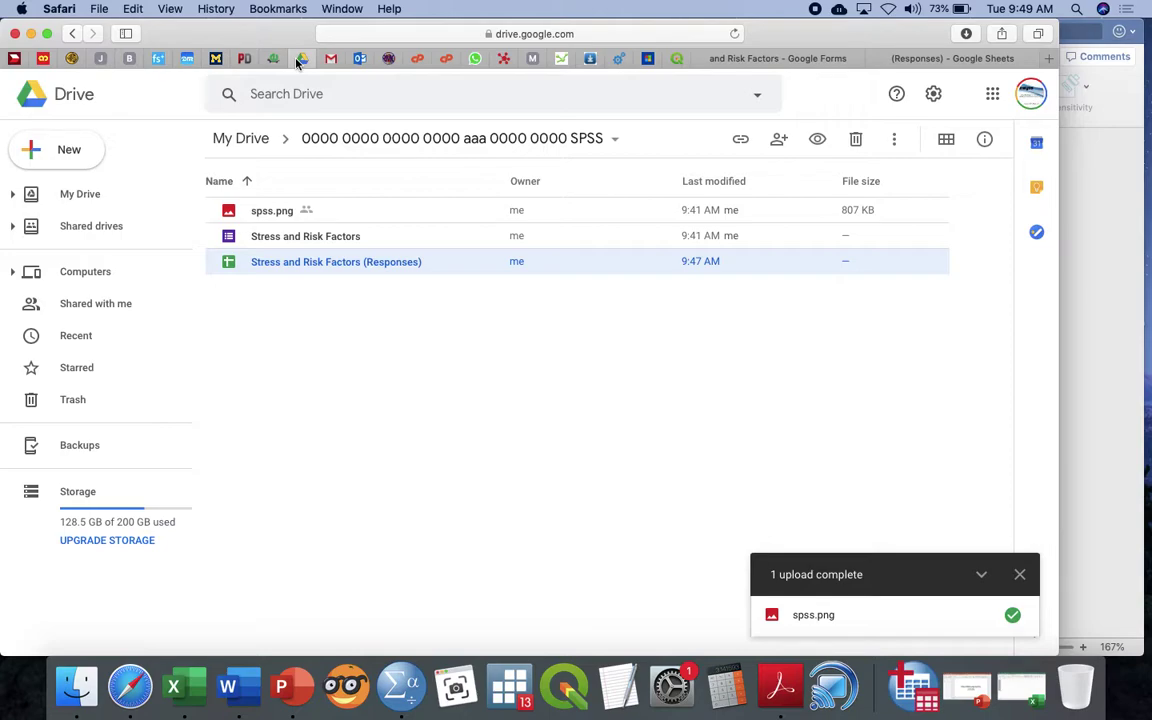
left_click(476, 140)
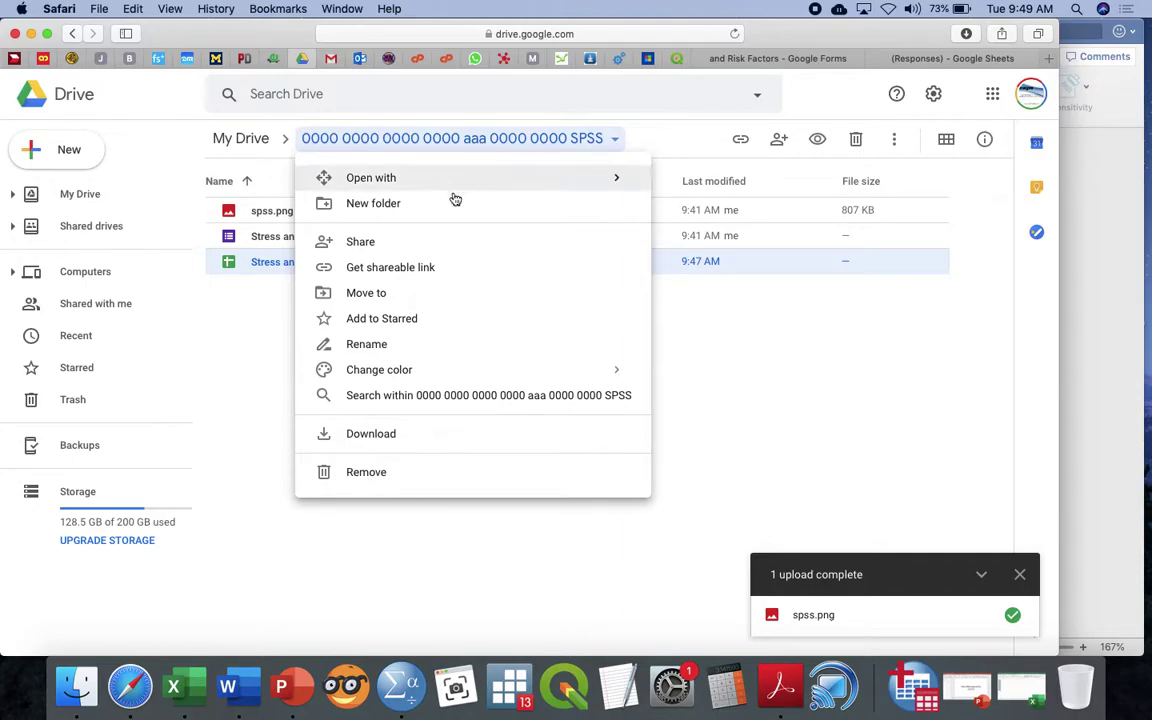
left_click(409, 243)
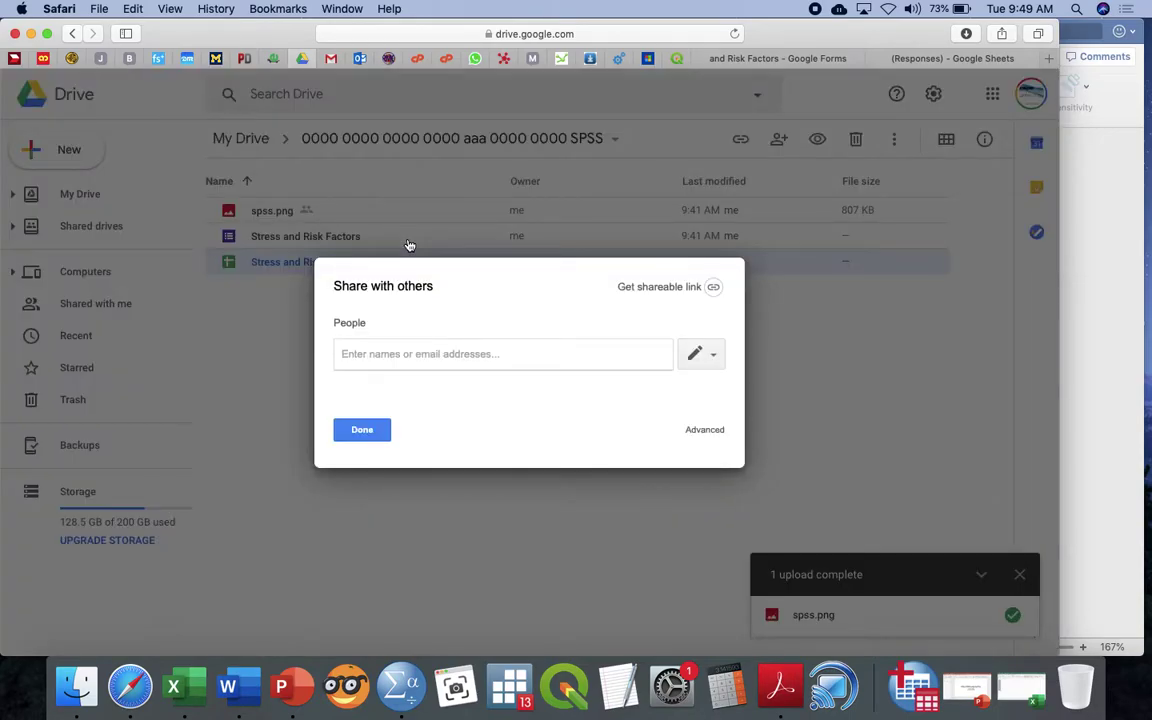
left_click(705, 430)
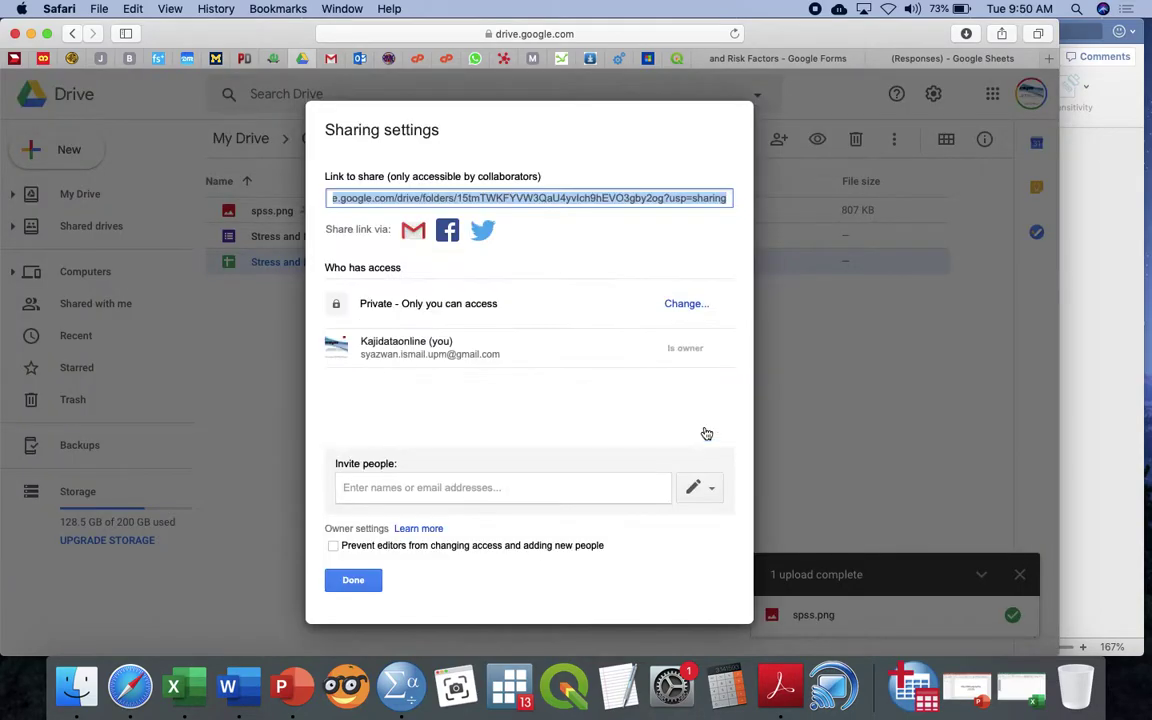
left_click(686, 304)
left_click(509, 347)
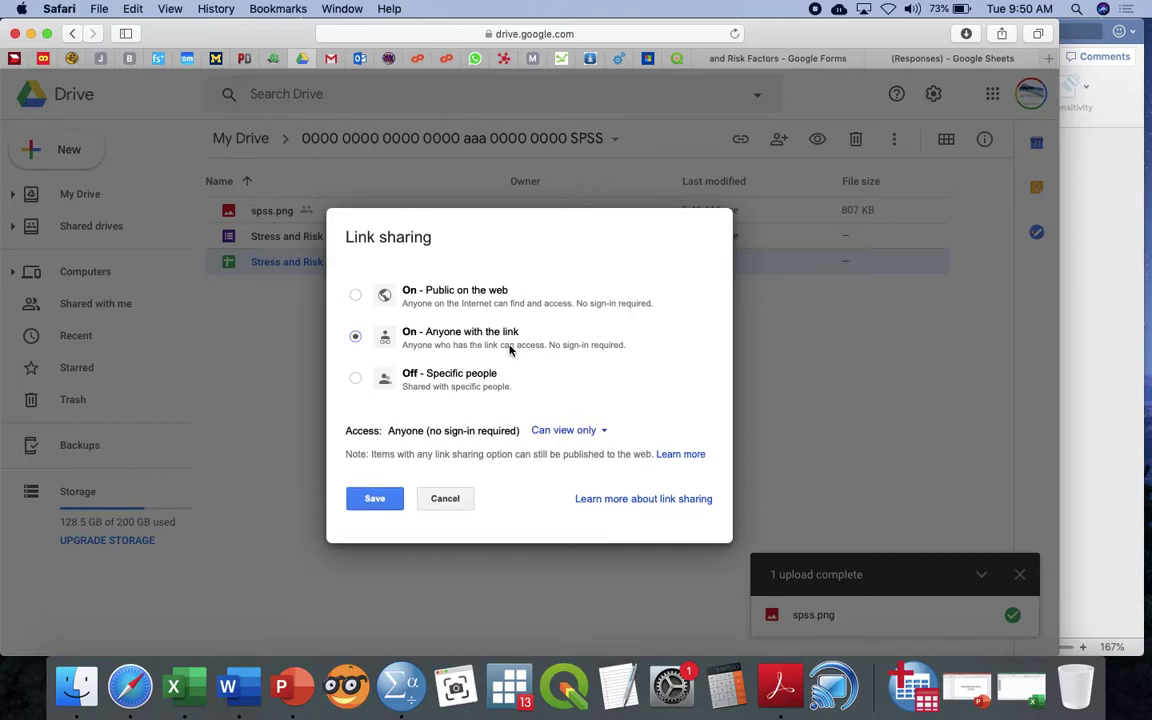
left_click(448, 498)
left_click(353, 580)
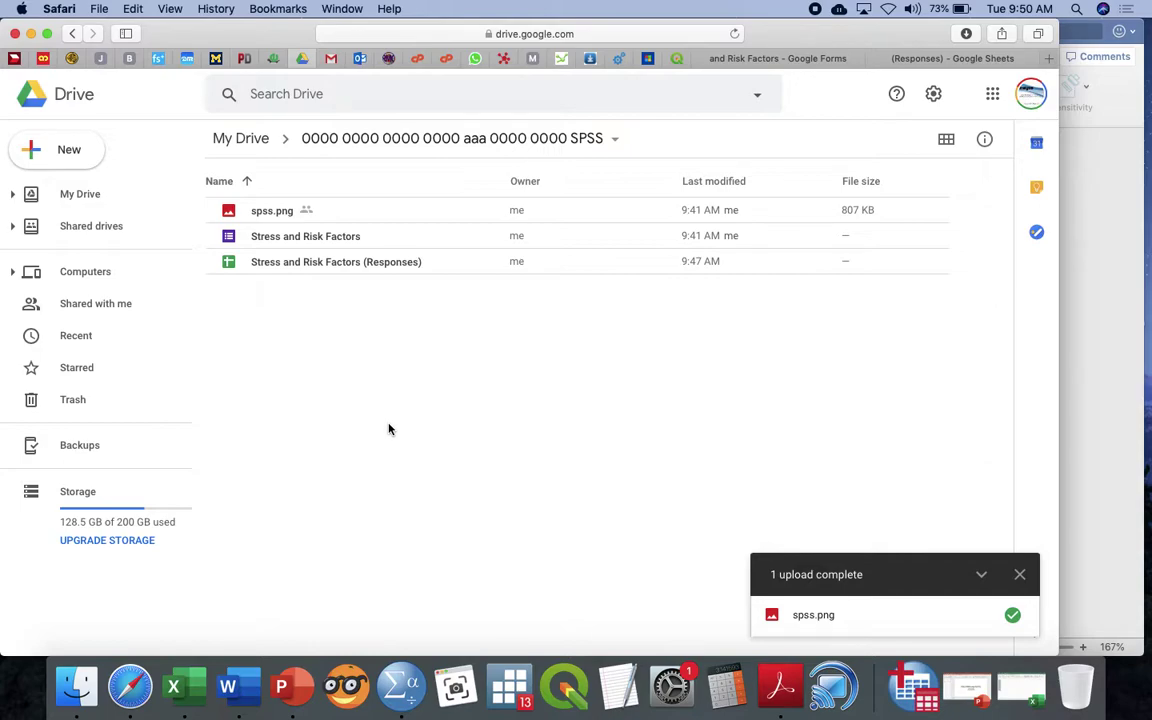
Set the SPSS folder's link sharing to On – Anyone with the link and save
left_click(457, 139)
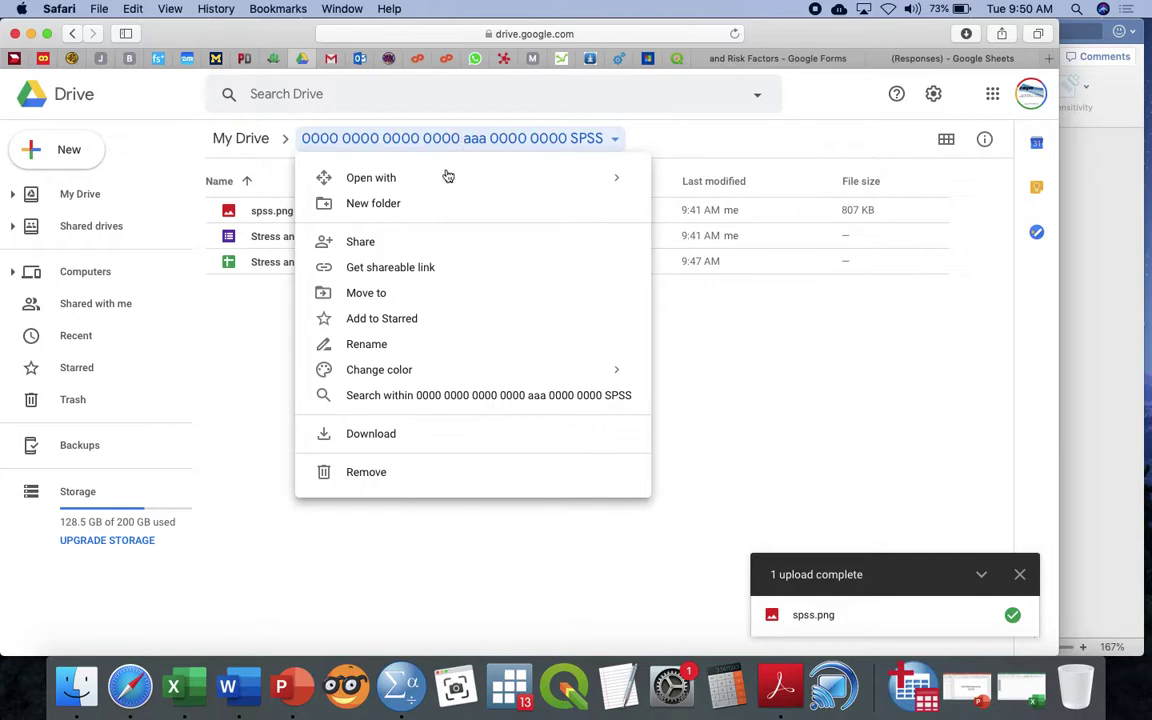
left_click(401, 241)
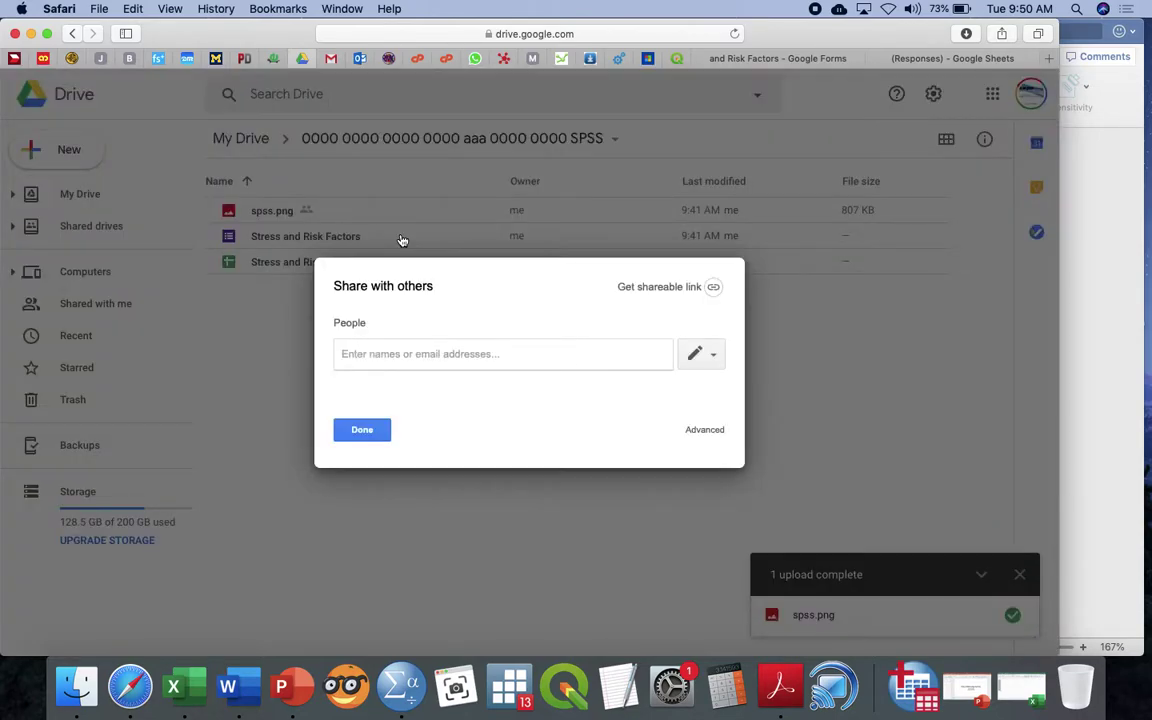
left_click(695, 441)
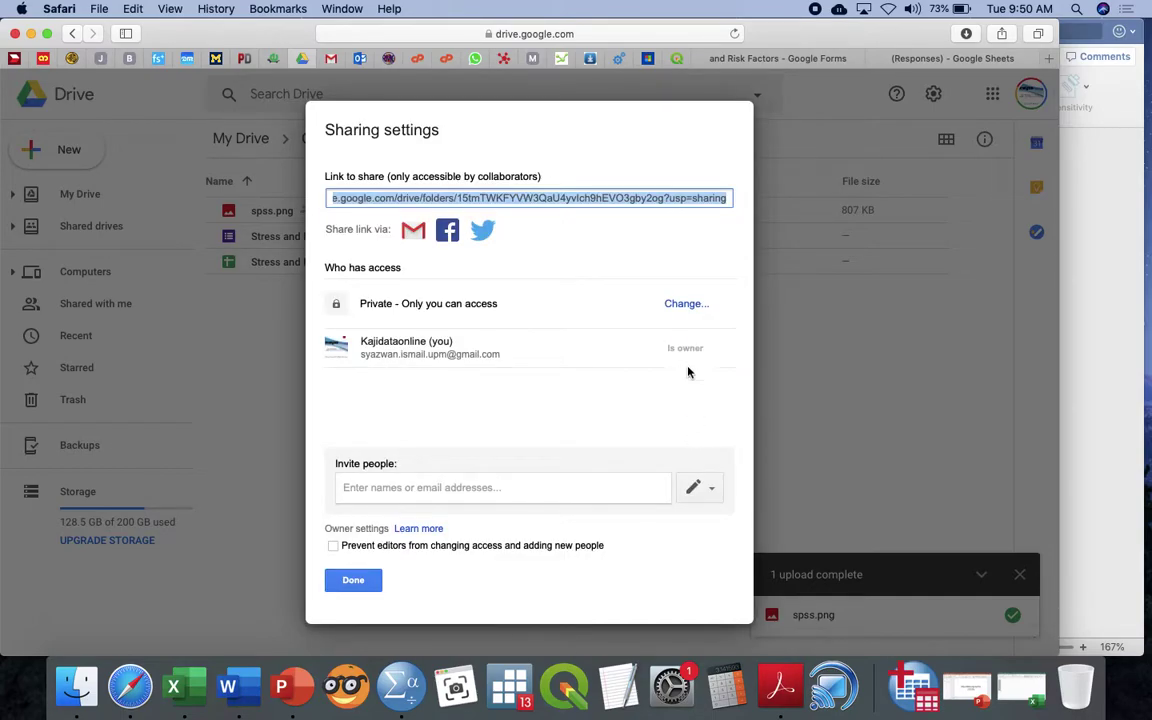
left_click(687, 305)
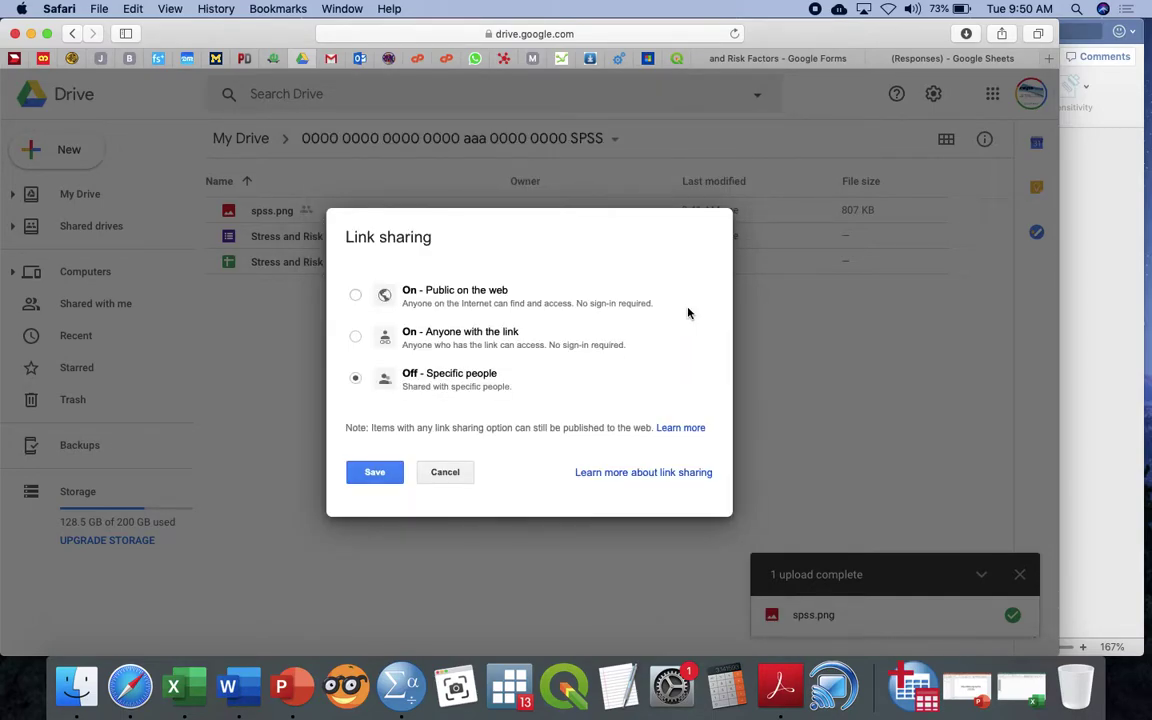
left_click(470, 354)
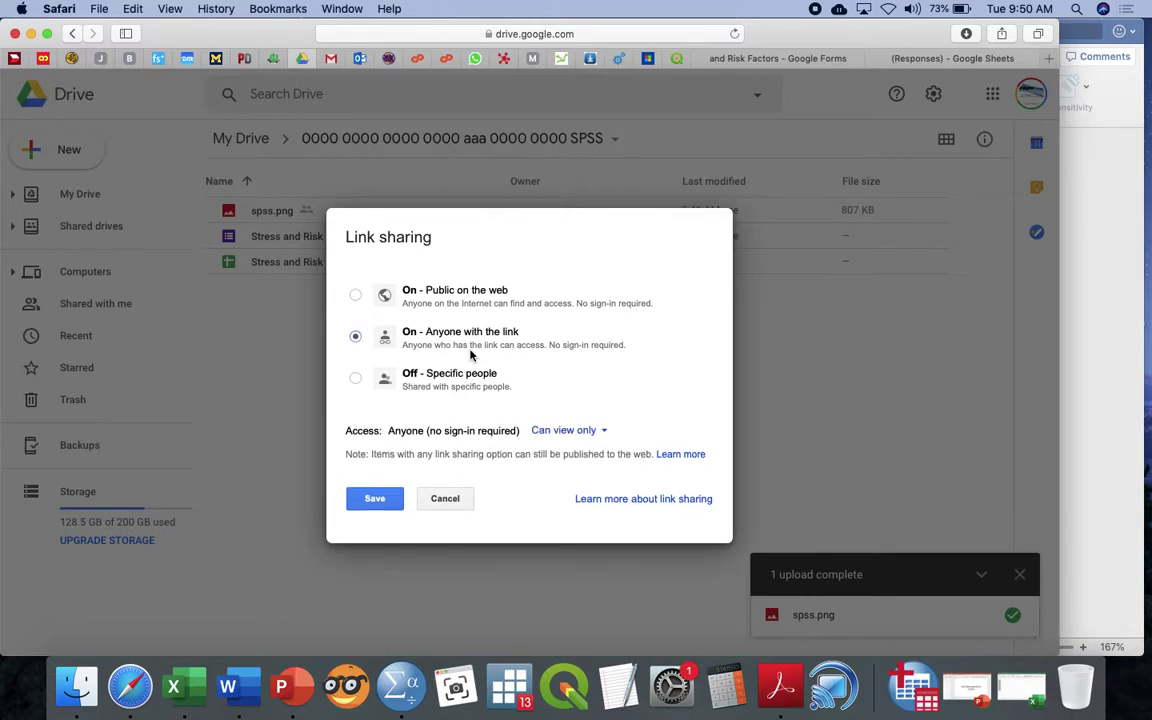
left_click(388, 500)
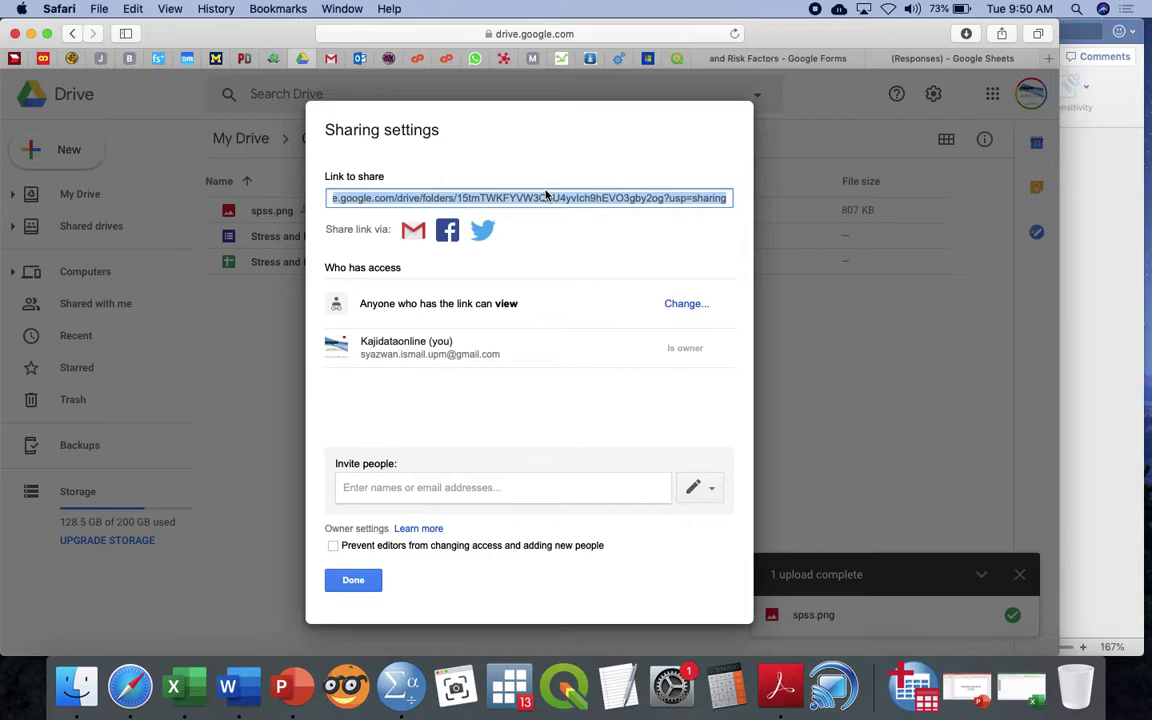
Copy the folder's share link and close the sharing settings
right_click(546, 195)
left_click(560, 250)
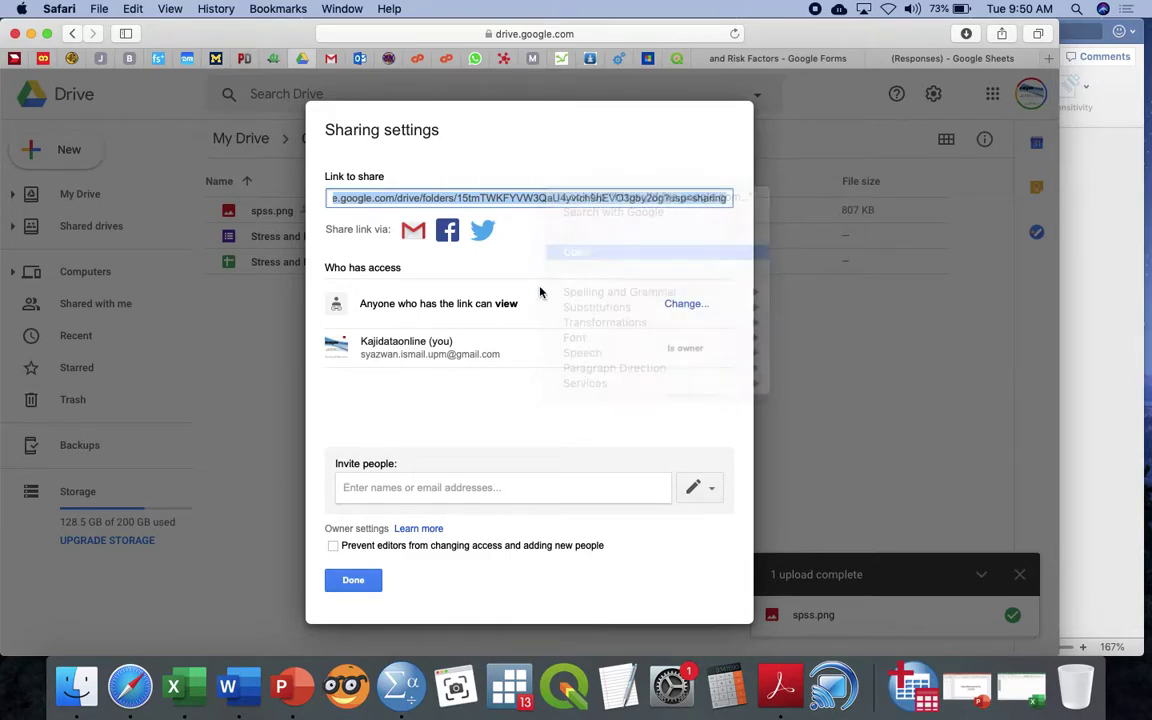
left_click(352, 581)
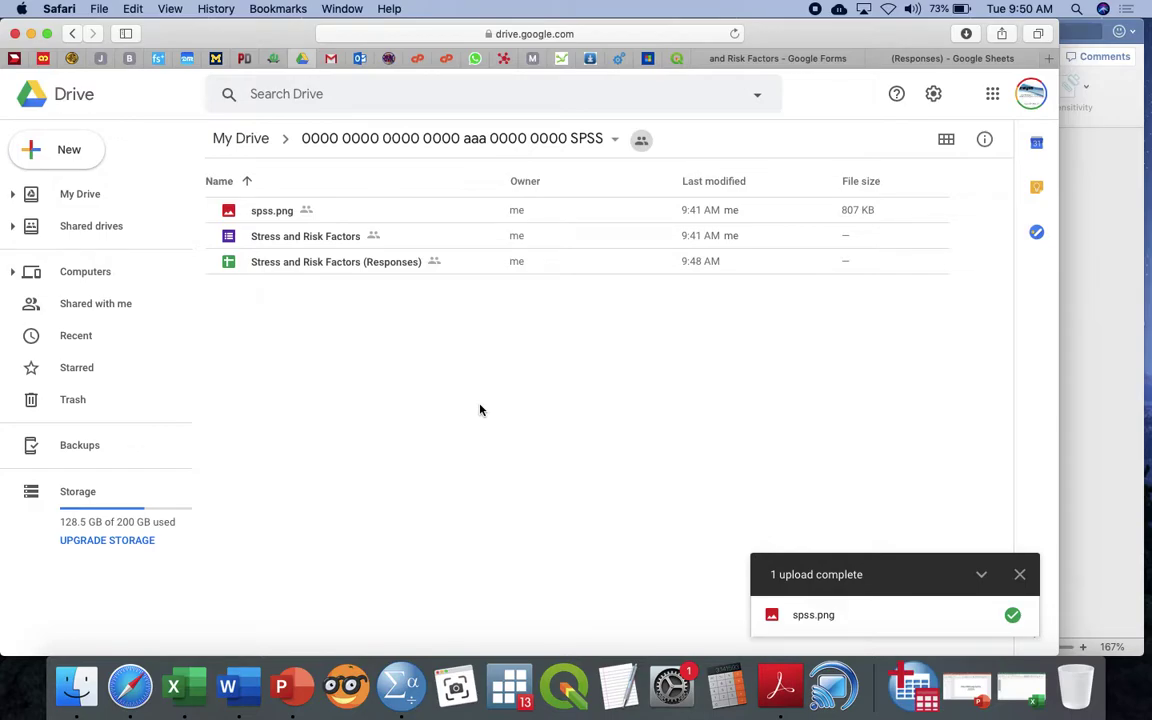
Load bit.do and paste the SPSS folder's Drive link into it
left_click(905, 58)
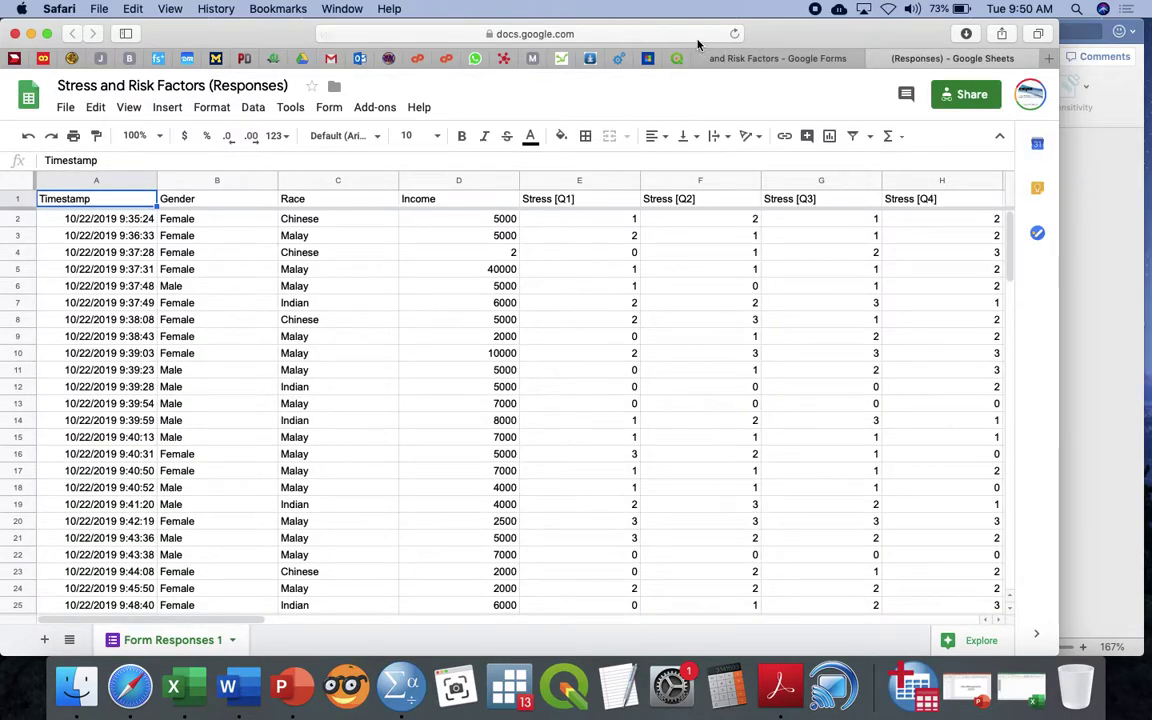
left_click(698, 36)
type("bit.do")
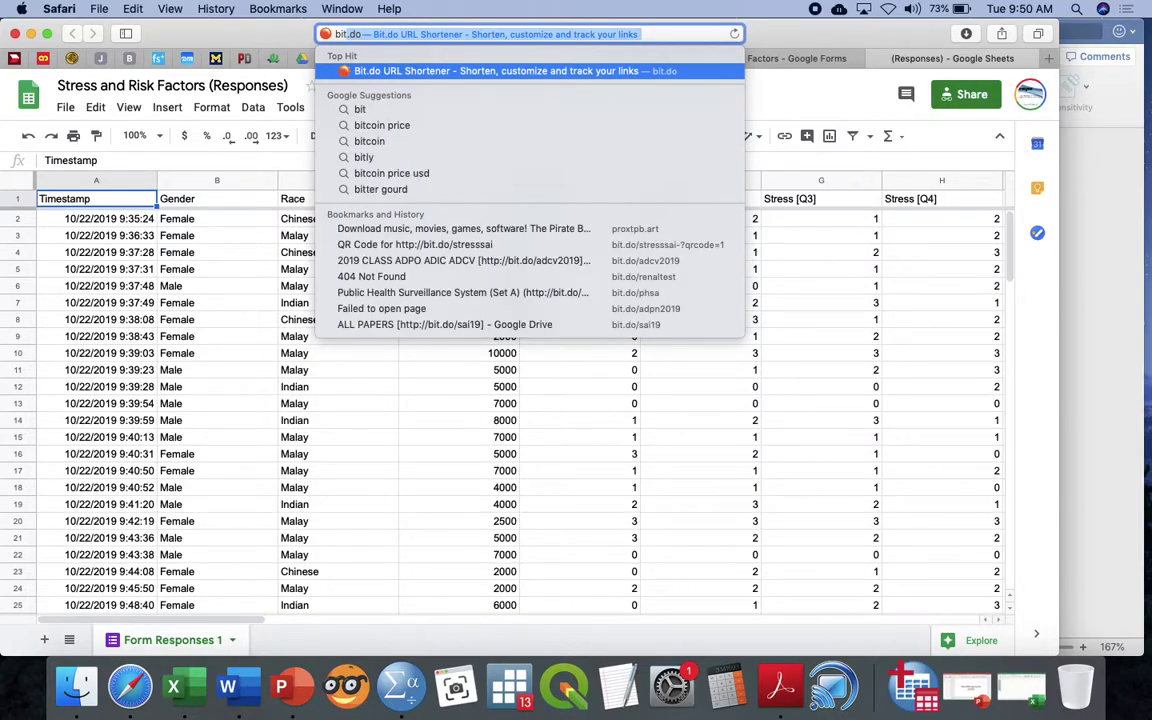
key("Return")
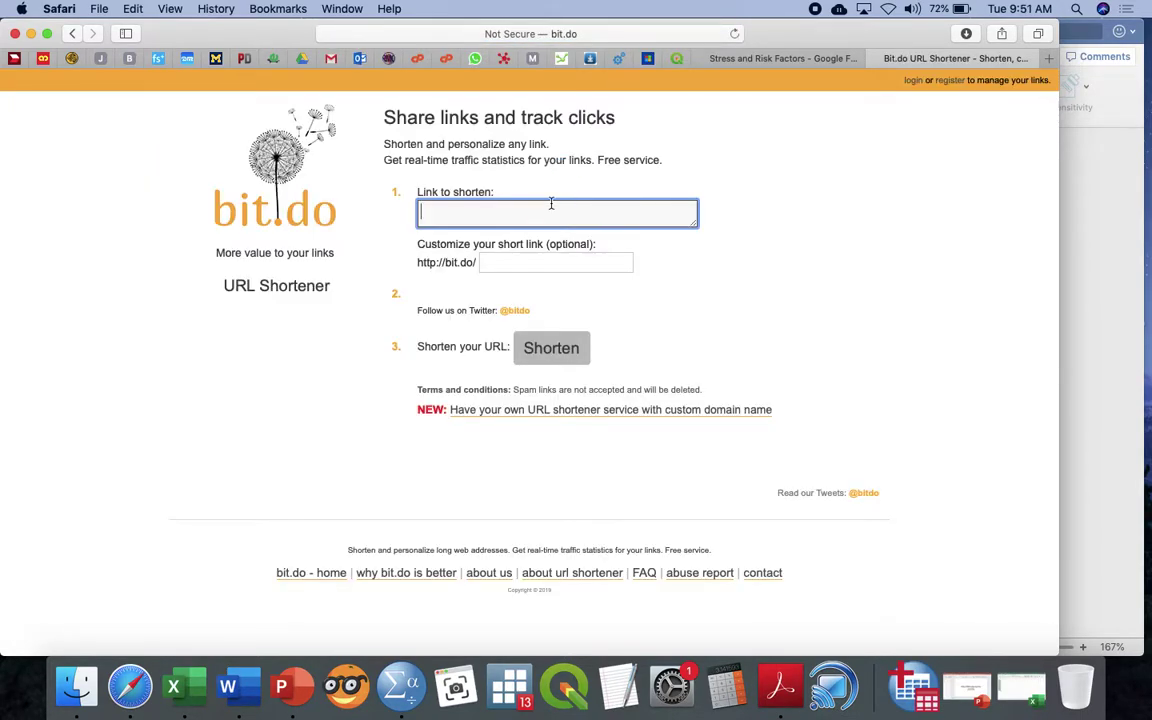
key("super+v")
left_click(511, 280)
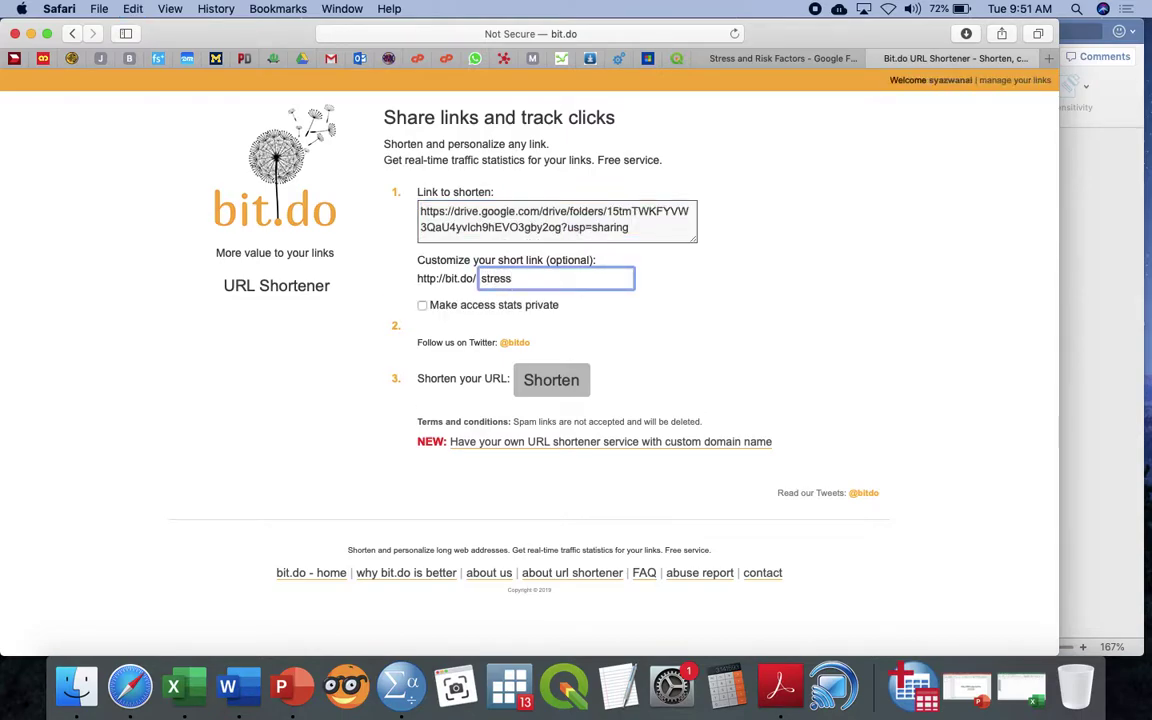
left_click(548, 379)
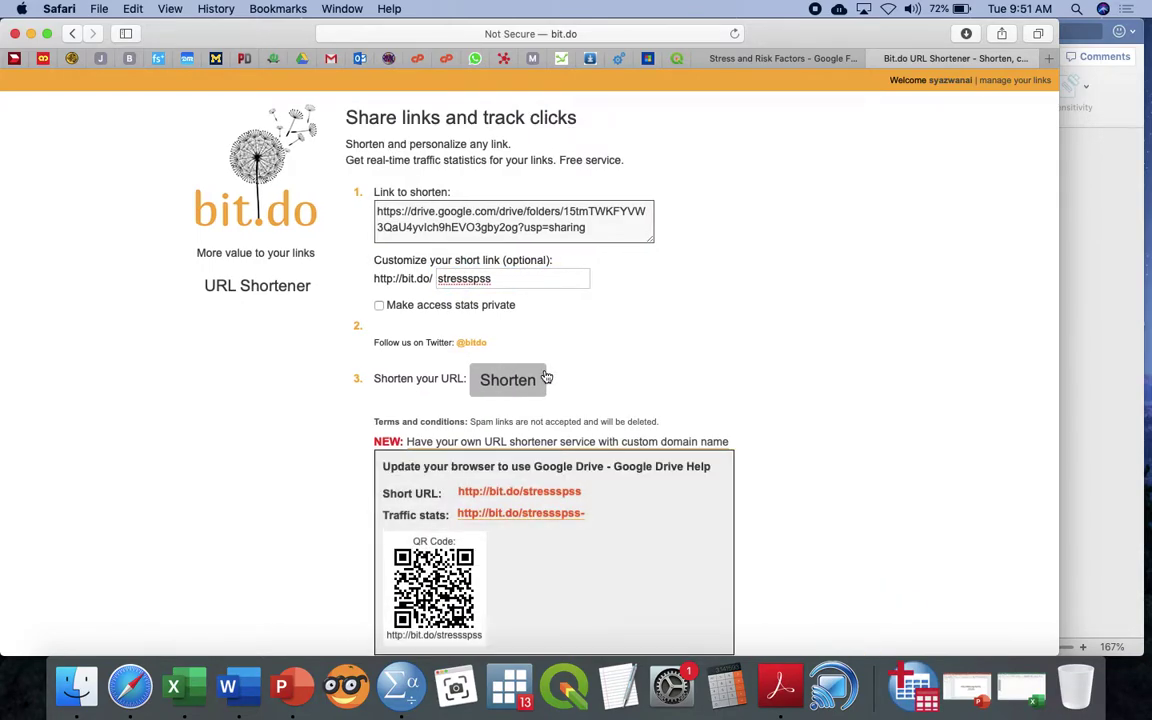
triple_click(530, 494)
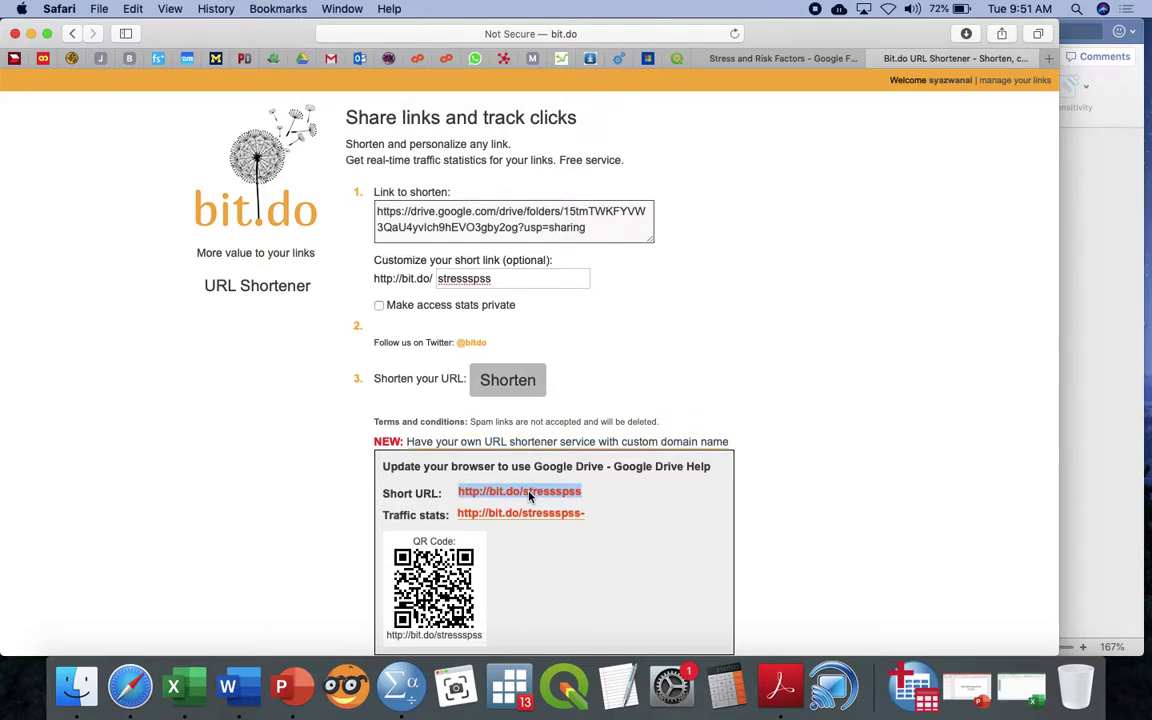
right_click(530, 494)
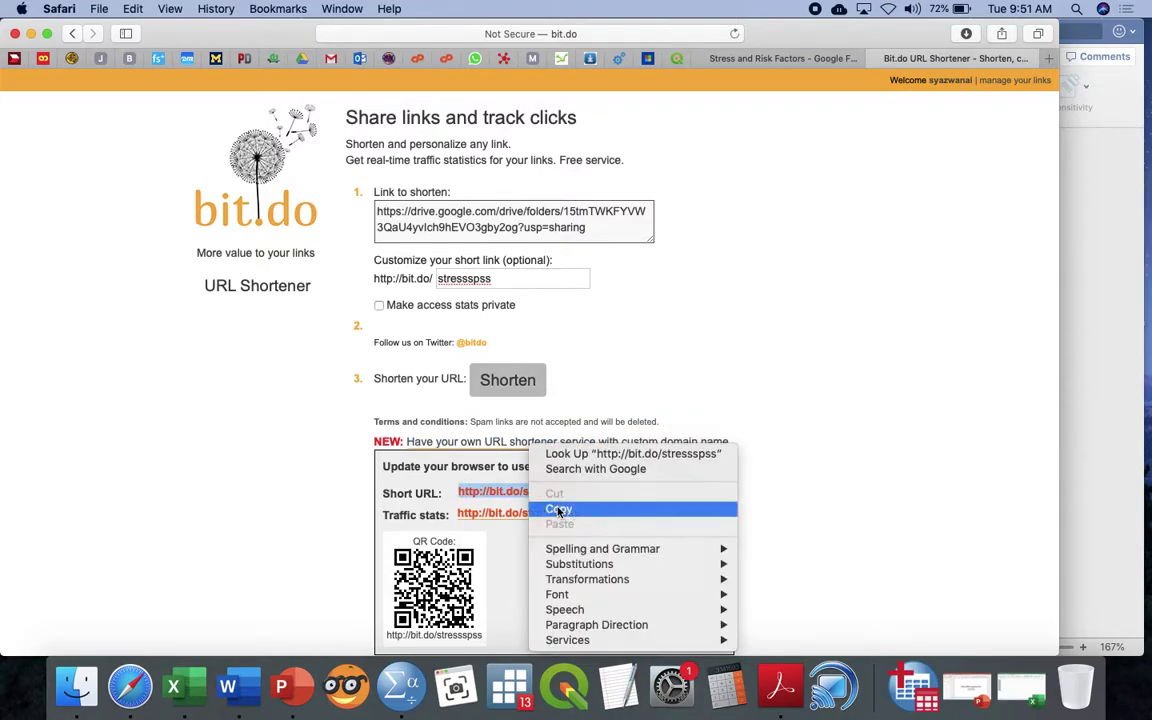
left_click(557, 508)
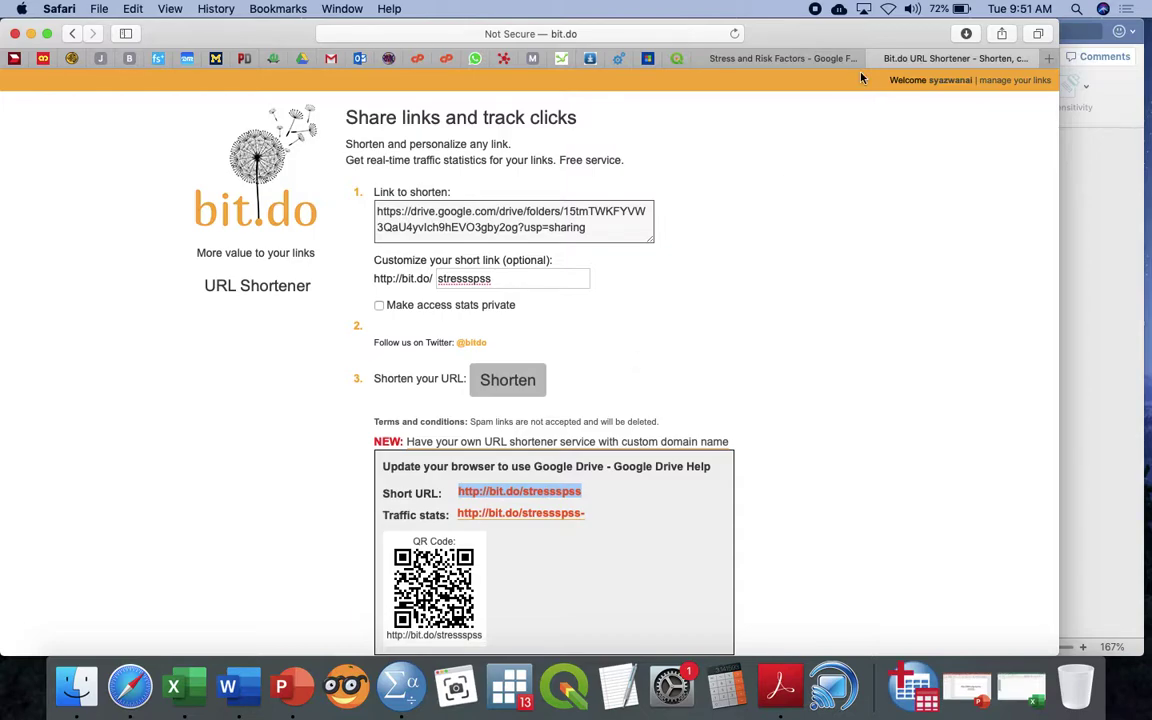
left_click(770, 58)
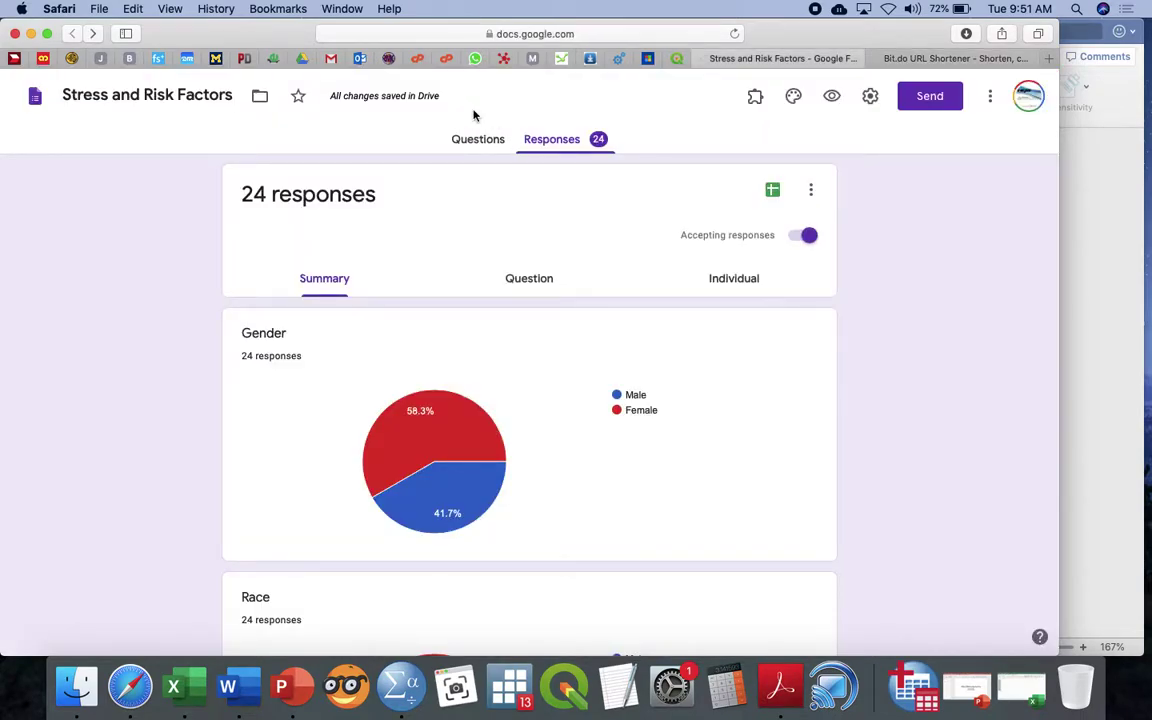
left_click(302, 58)
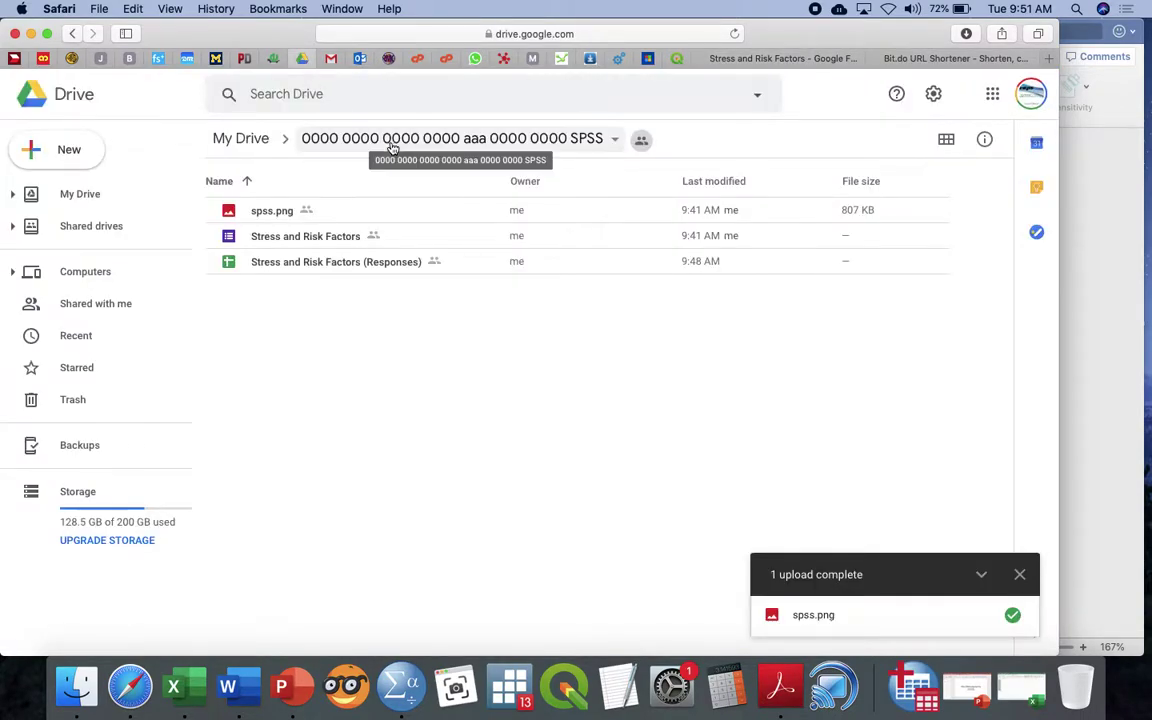
left_click(392, 144)
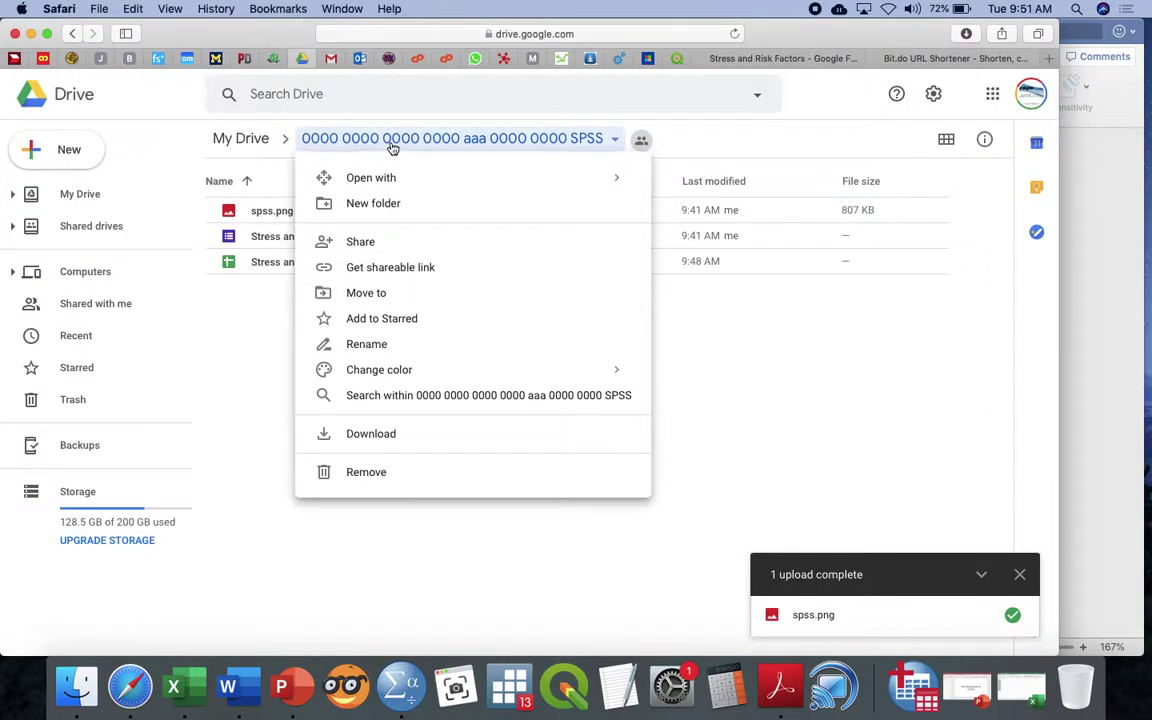
left_click(399, 344)
left_click(616, 349)
type("(")
key("super+v")
type("]")
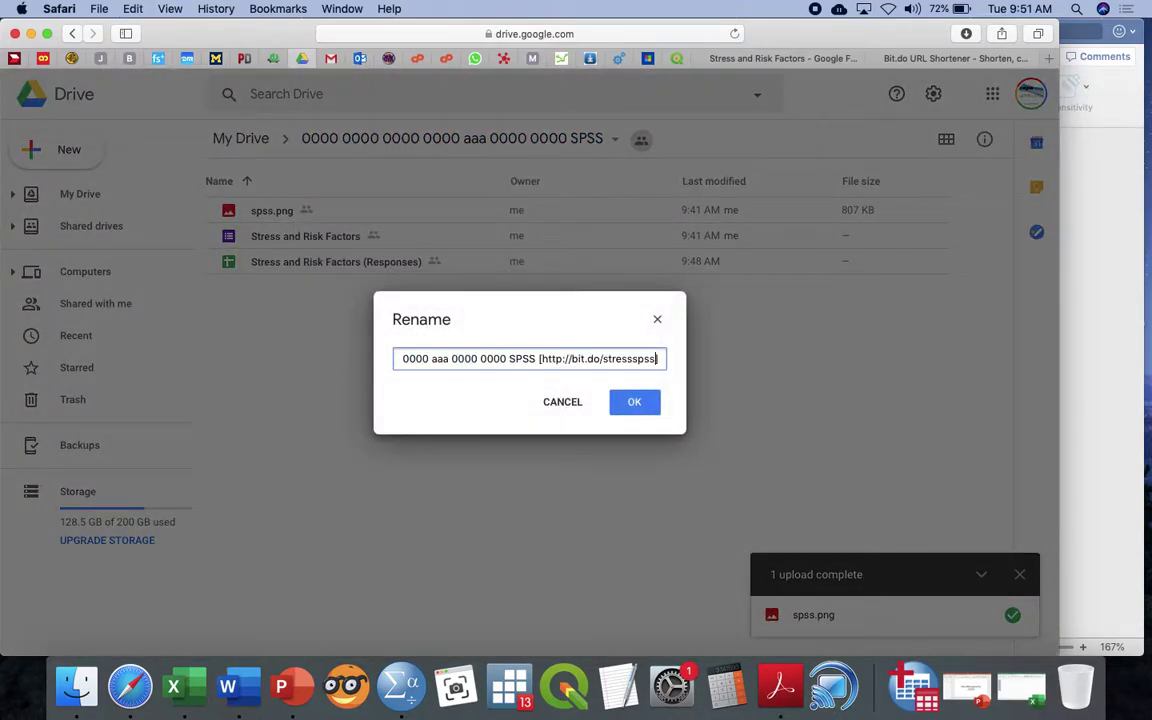